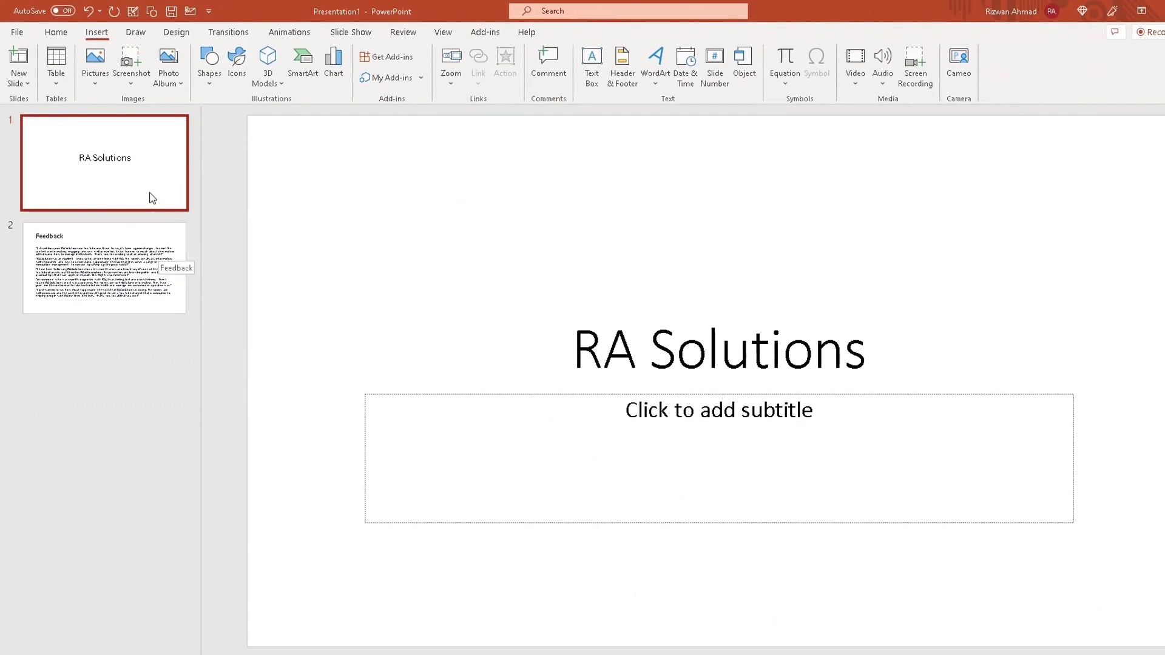
Show slide 2, the Feedback slide, and select all five customer quotes in its text box.
left_click(139, 267)
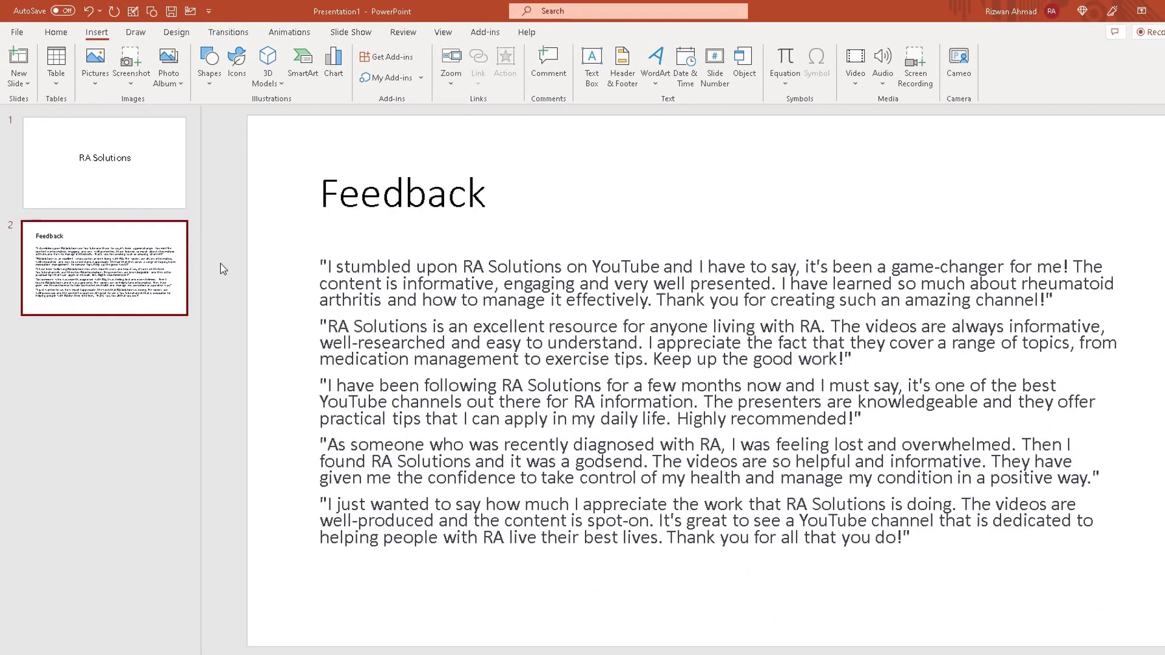
left_click_drag(323, 267, 950, 567)
left_click(927, 551)
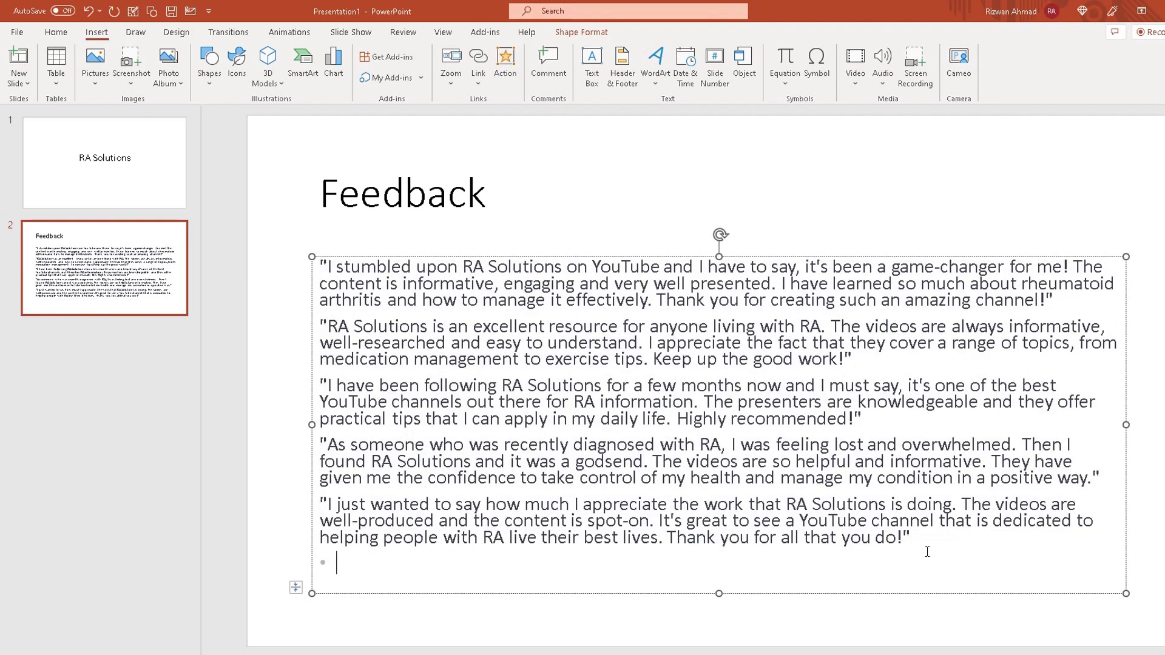
left_click_drag(927, 550, 320, 267)
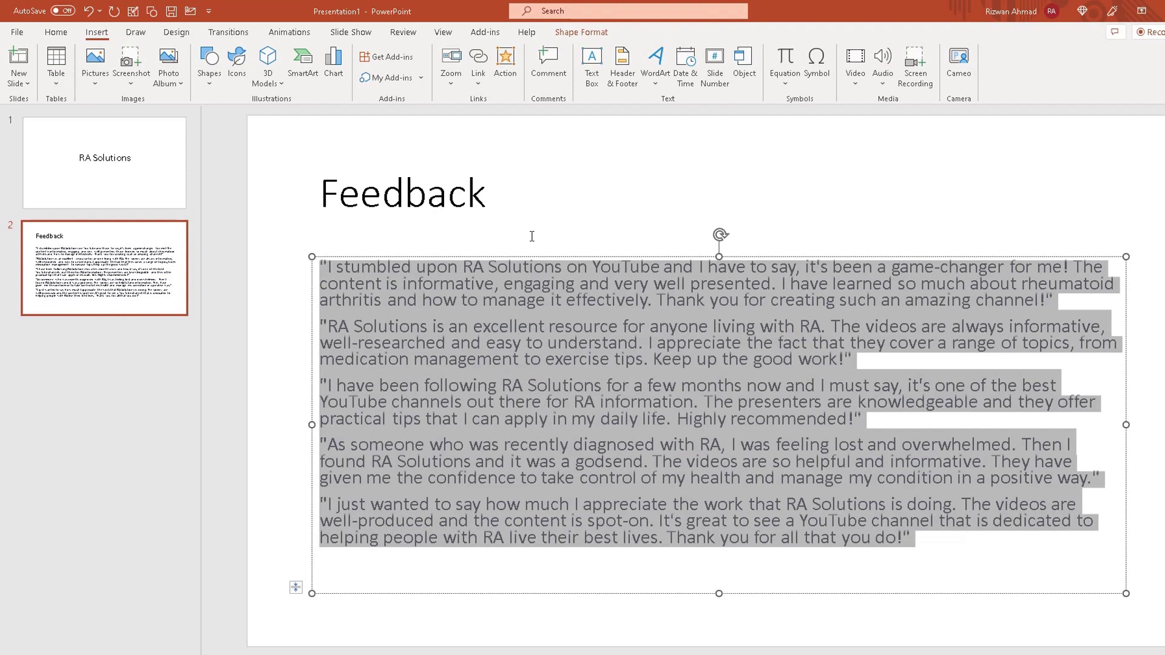
left_click(289, 226)
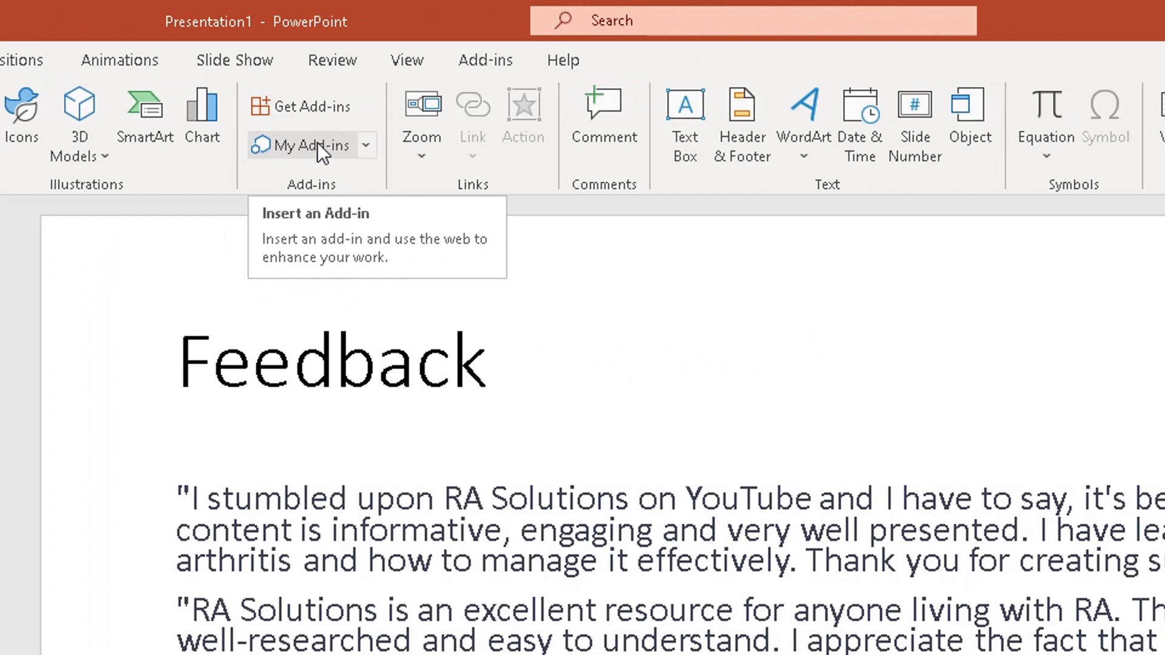
left_click(366, 145)
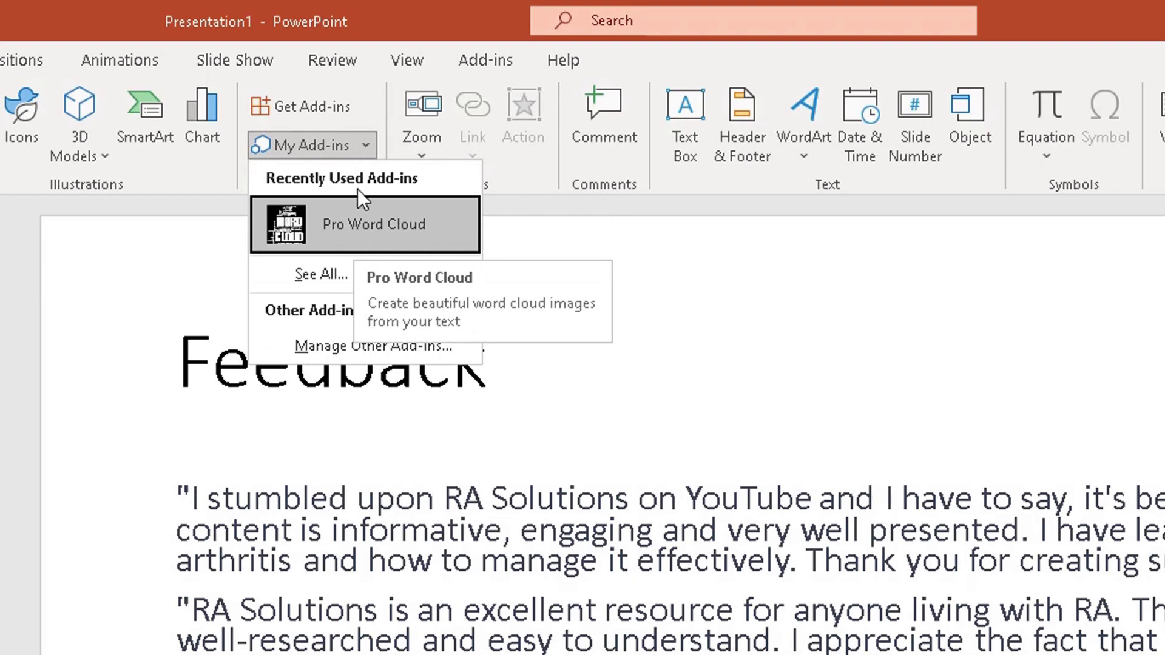
left_click(311, 106)
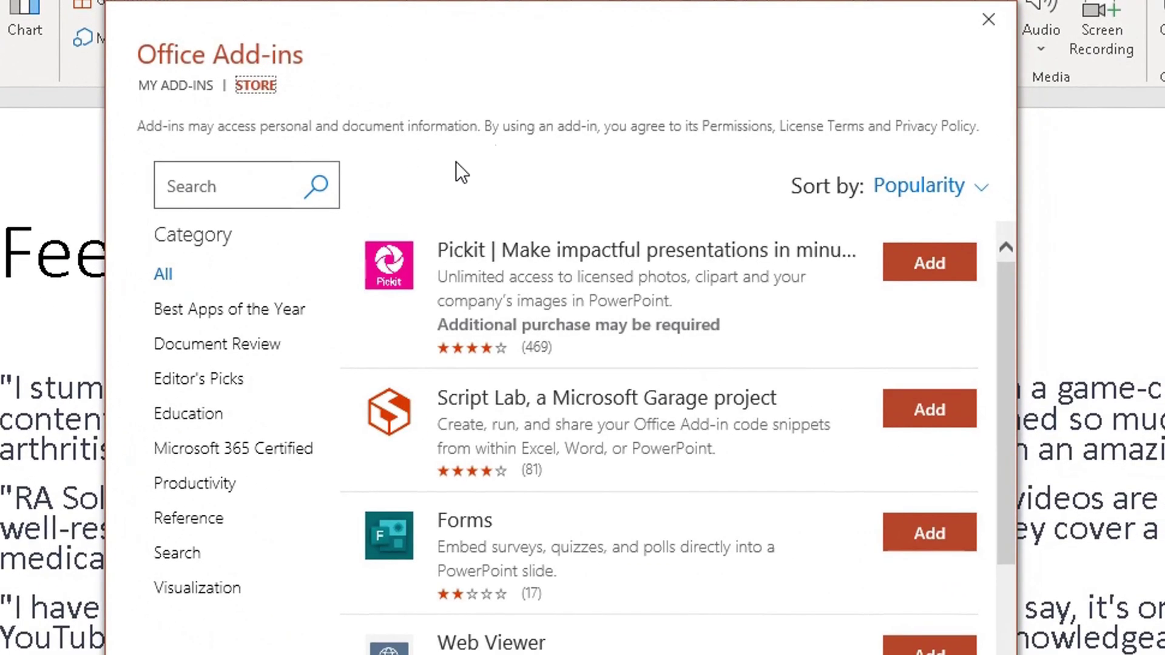
left_click(241, 187)
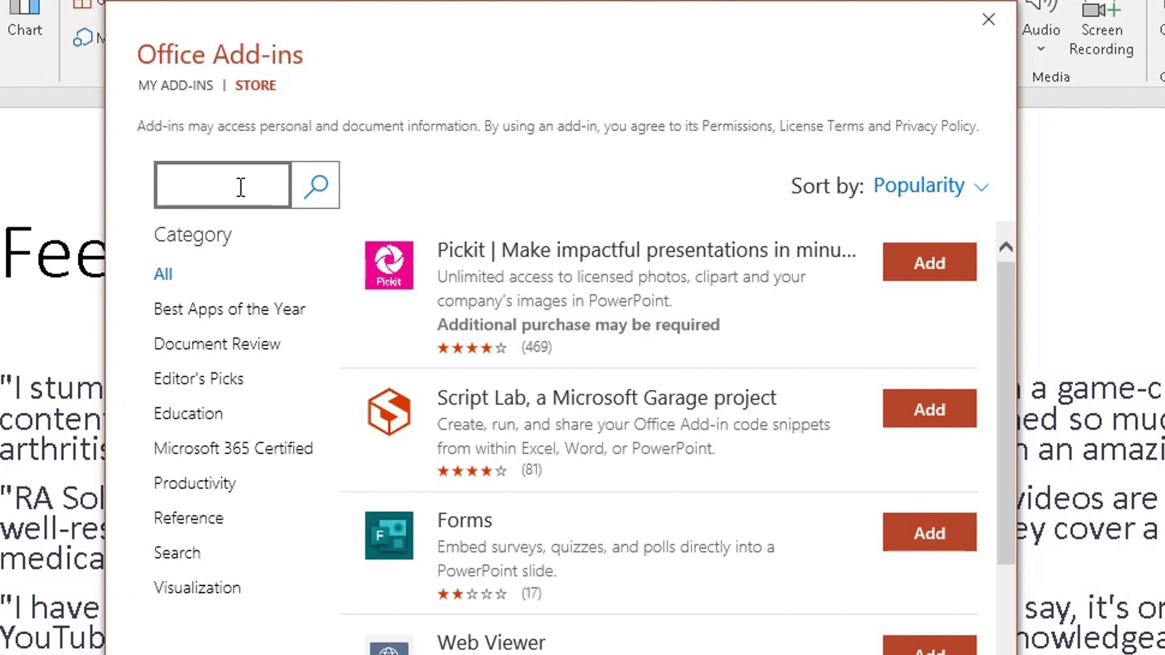
type("pro wordc")
type("loud")
left_click(306, 193)
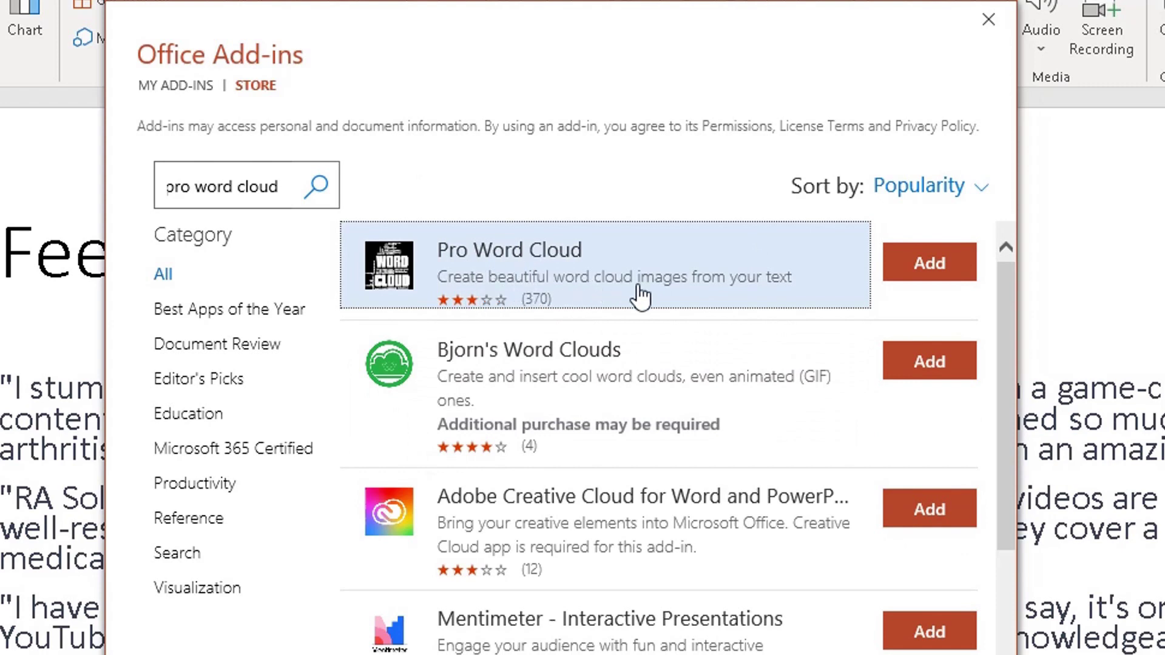
left_click(927, 278)
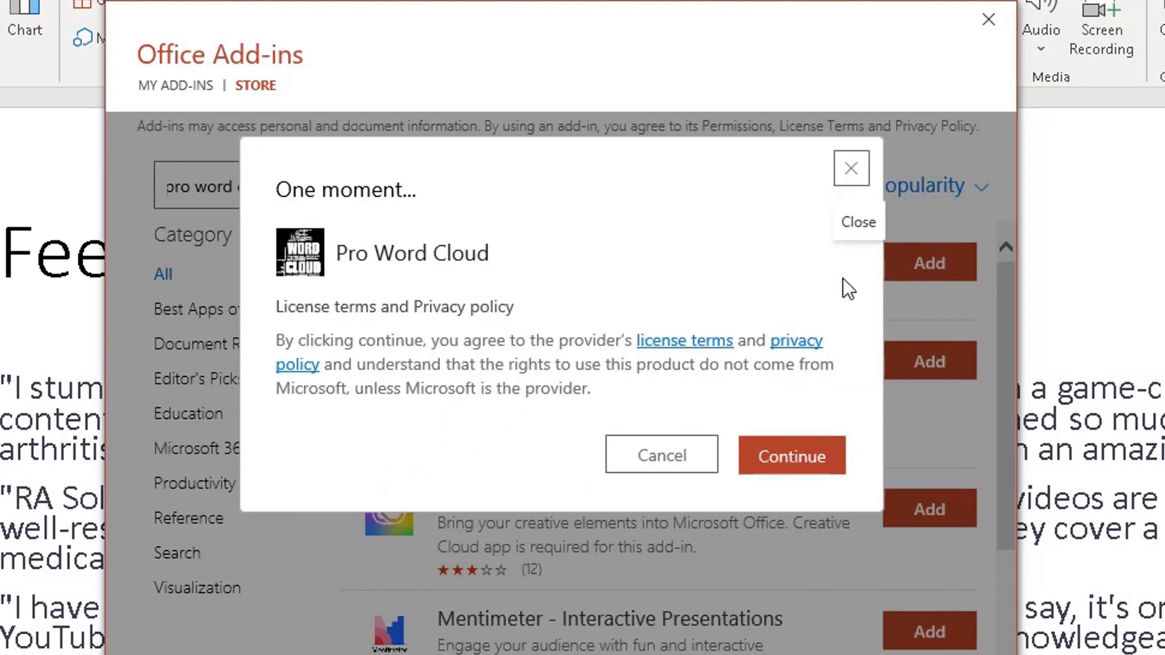
left_click(853, 172)
left_click(988, 19)
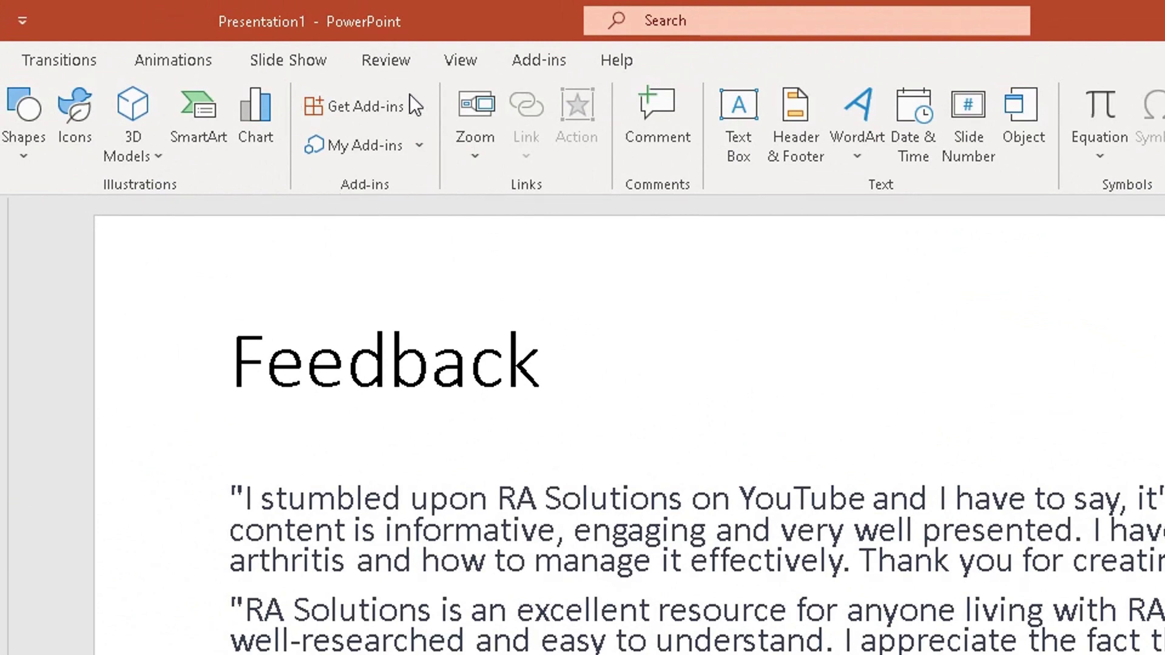
Launch the Pro Word Cloud add-in and set its font to Gunplay.
left_click(419, 152)
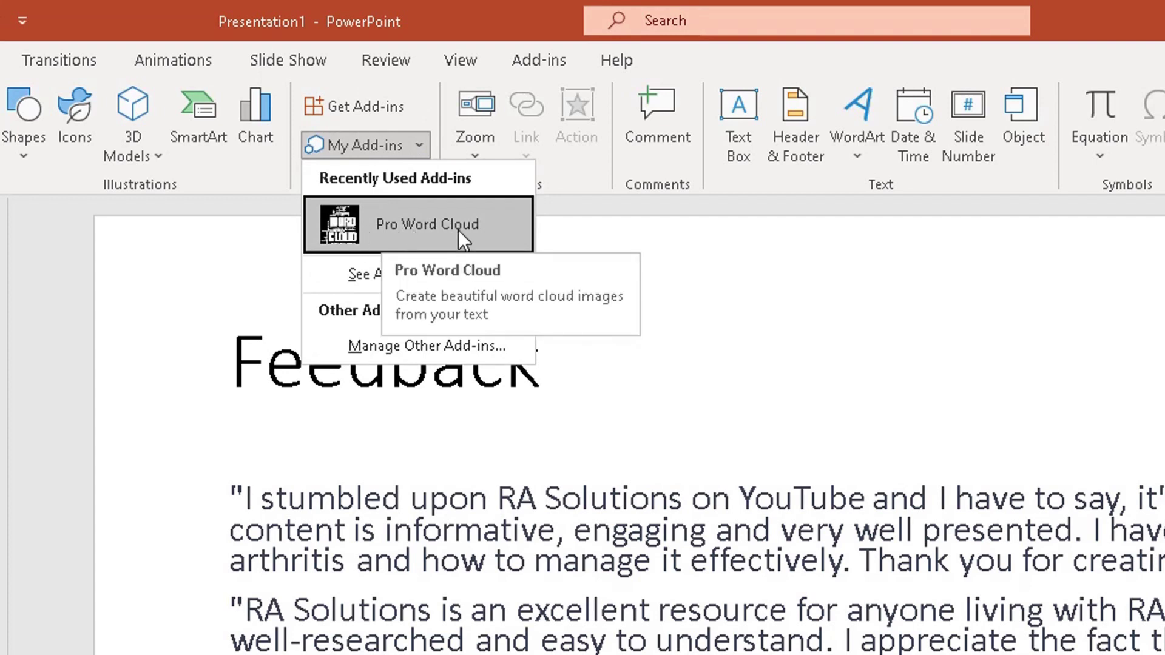
left_click(387, 232)
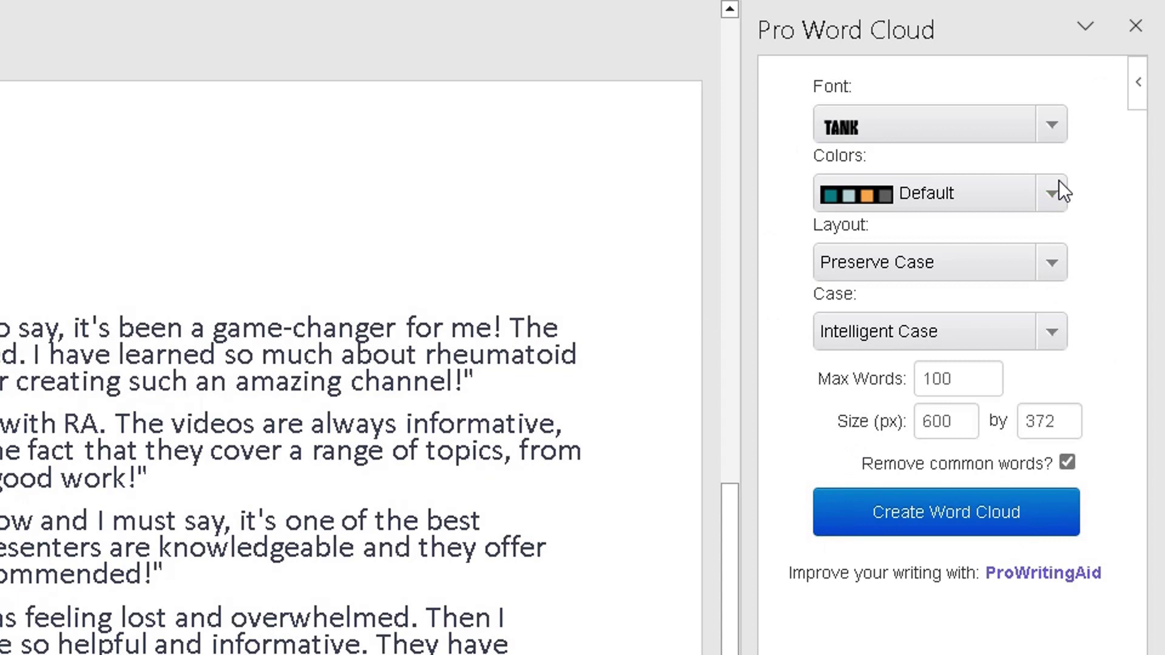
left_click(1056, 128)
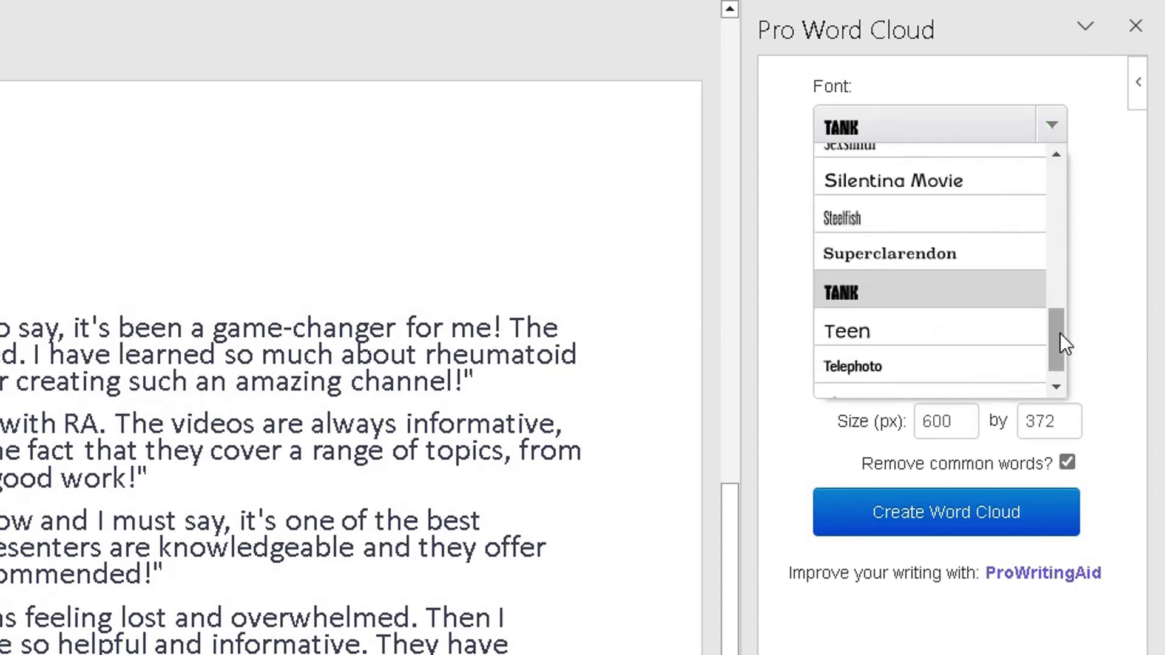
left_click_drag(1061, 333, 1057, 249)
left_click(966, 258)
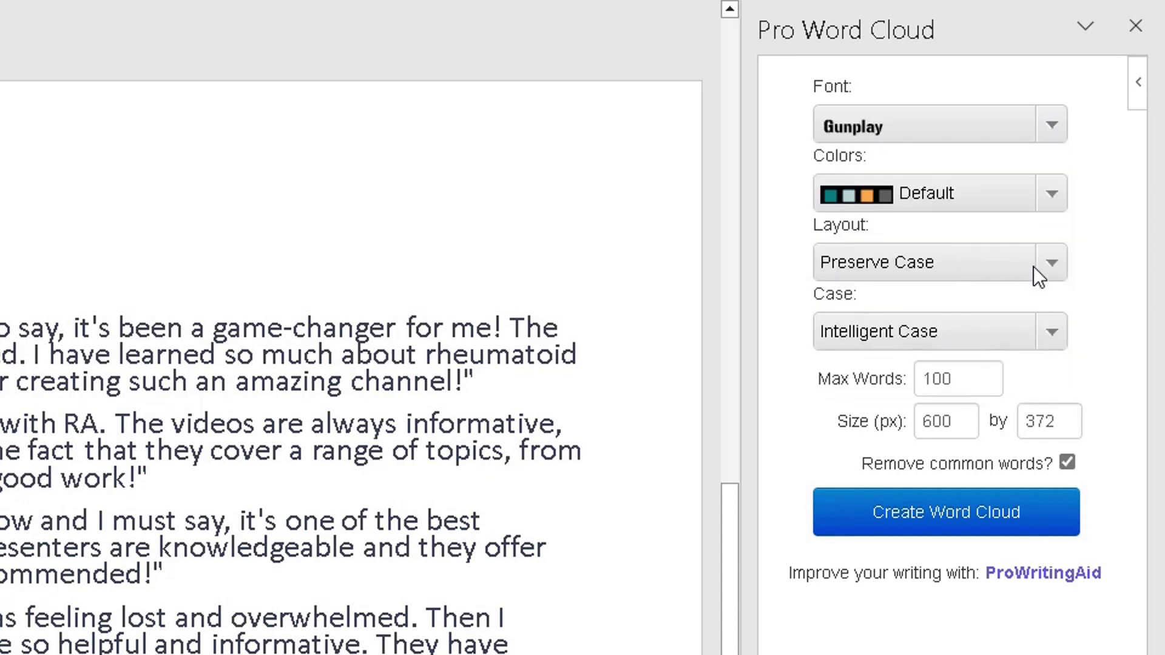
Choose the Celebration colour scheme, keep layout and case unchanged, and select the feedback quotes as source.
left_click(1049, 191)
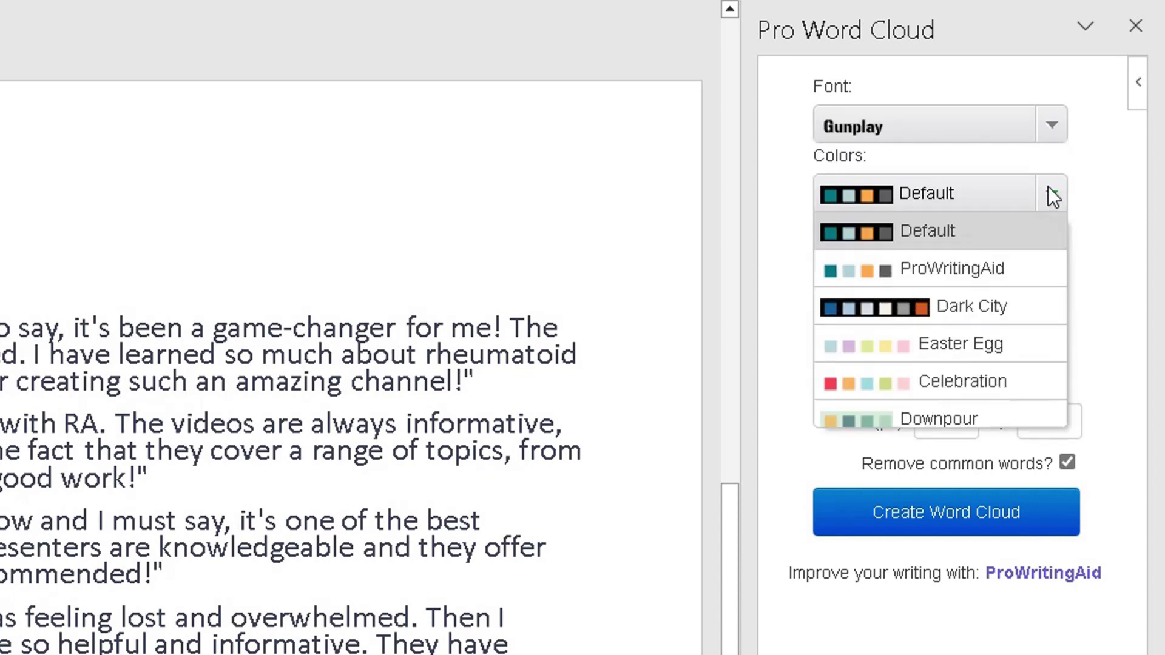
left_click_drag(1053, 249, 1054, 261)
left_click(995, 319)
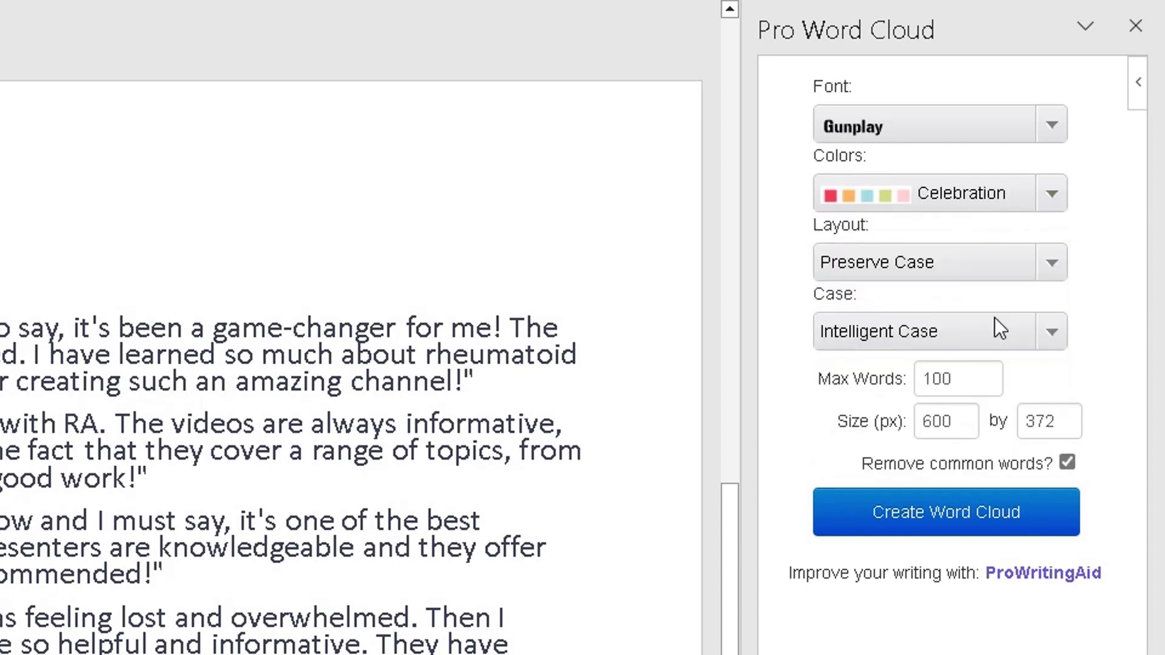
left_click(1060, 268)
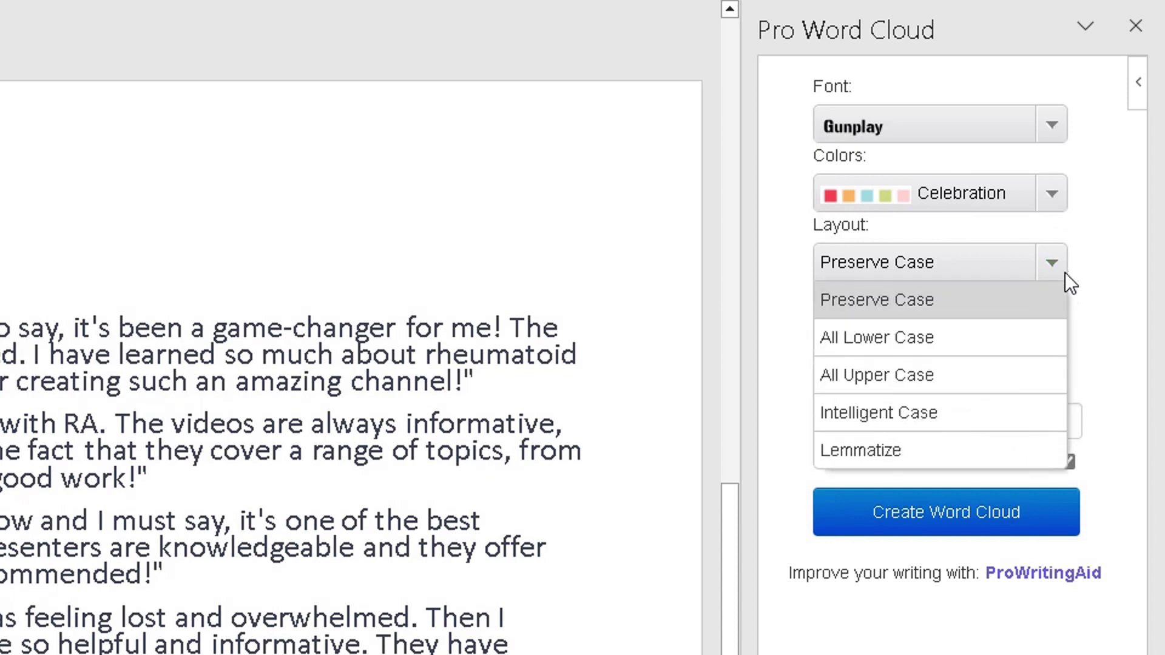
left_click(1080, 347)
left_click(1052, 337)
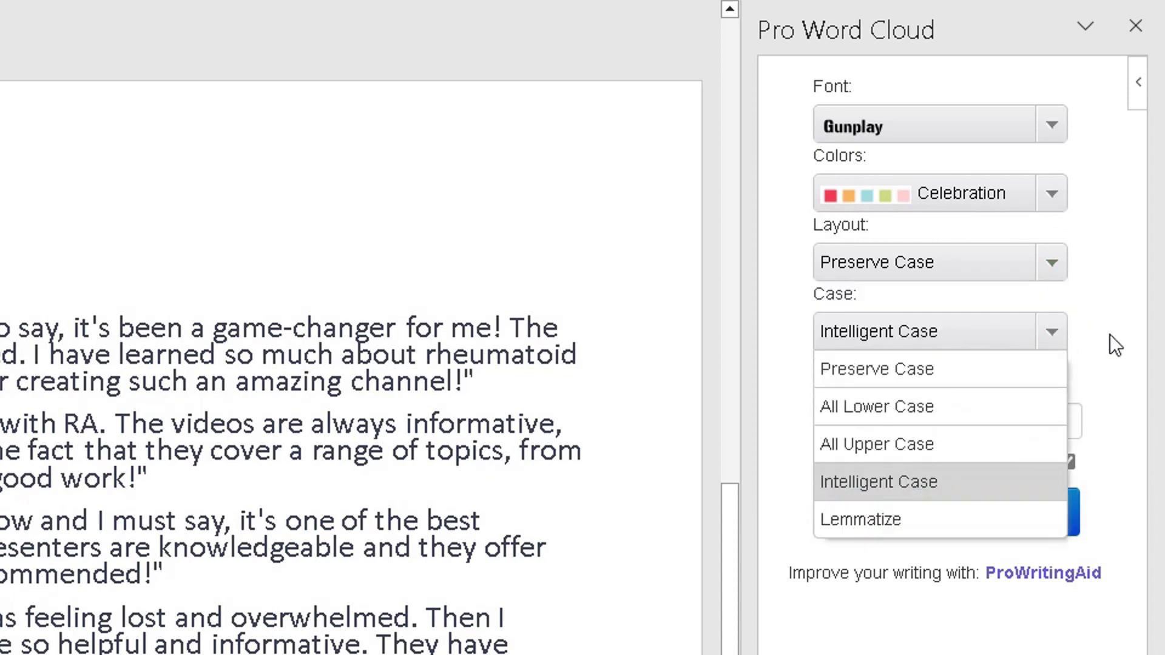
left_click(1110, 335)
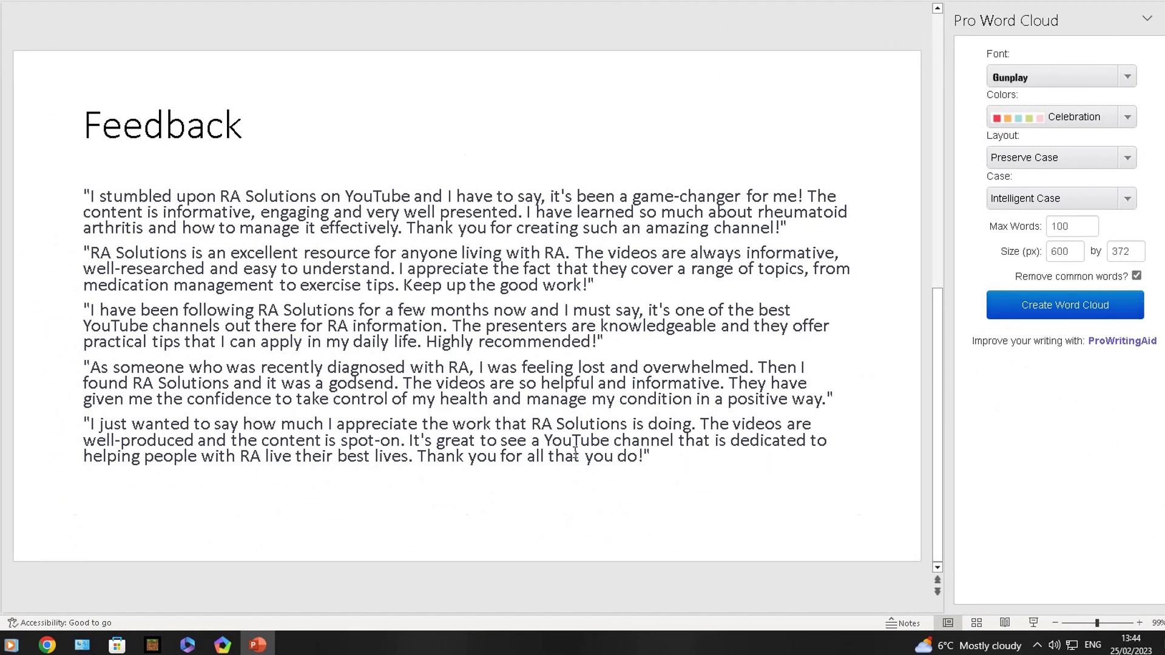
mouse_move(626, 466)
left_mouse_down()
mouse_move(679, 470)
mouse_move(395, 367)
mouse_move(182, 212)
mouse_move(76, 187)
left_mouse_up()
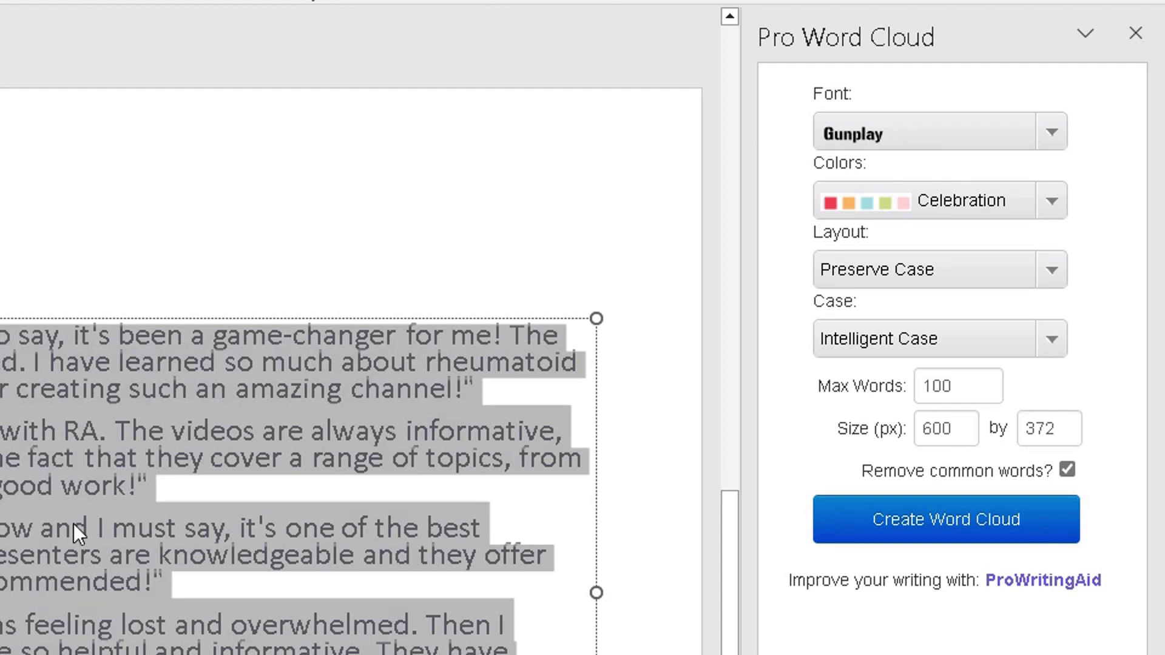
Create a word cloud from the selected feedback quotes, with RA and Solutions as the largest words.
left_click(963, 537)
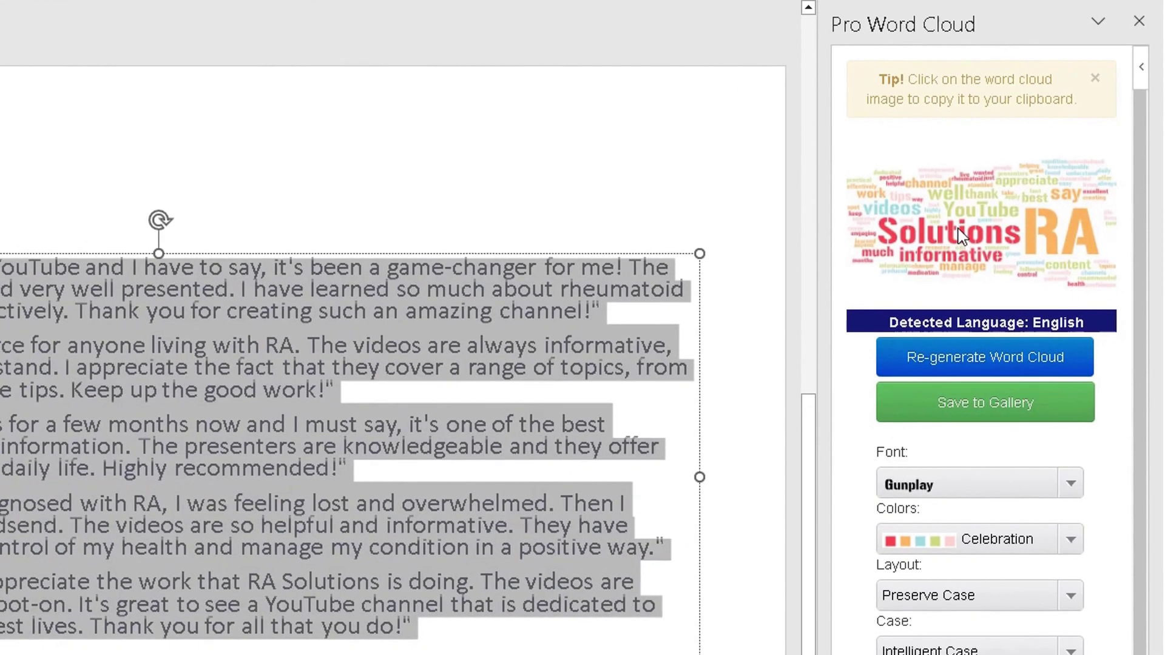
Copy the generated word cloud image from the Pro Word Cloud pane.
right_click(960, 227)
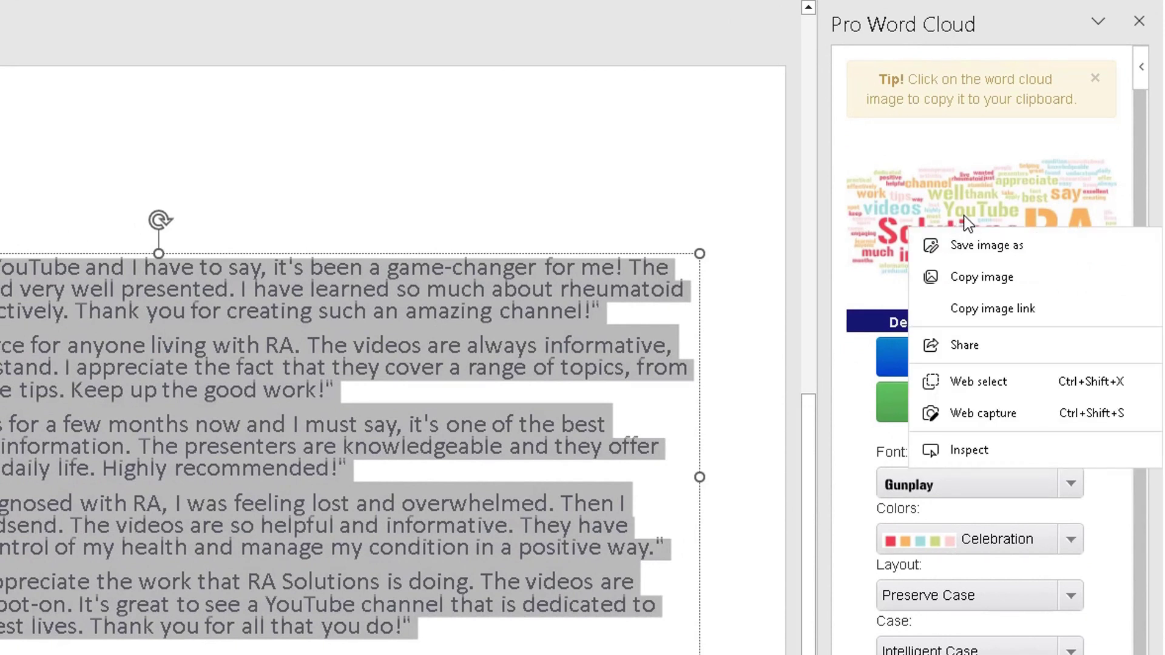
right_click(960, 212)
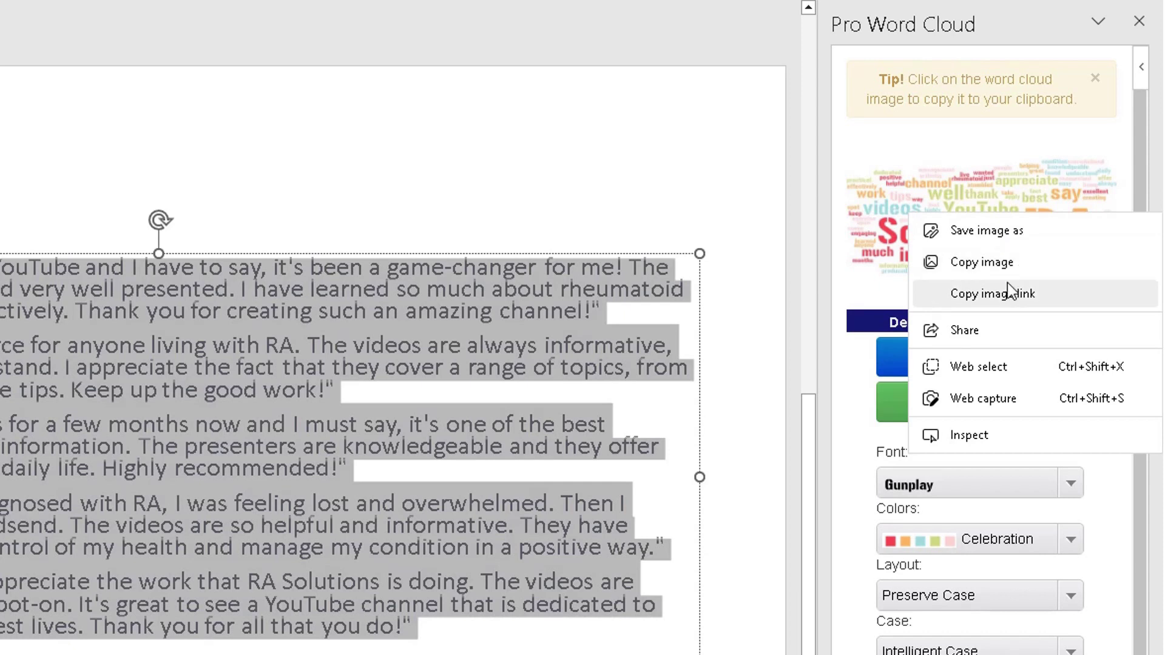
left_click(982, 262)
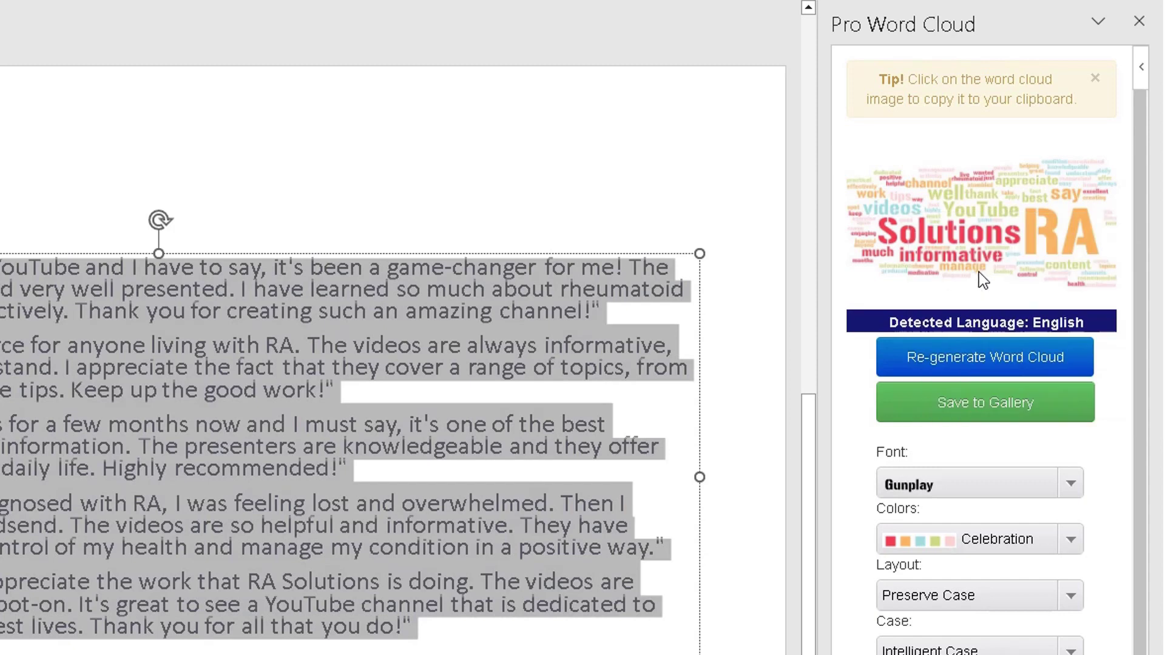
Insert a new blank slide 3 after the Feedback slide.
key("Escape")
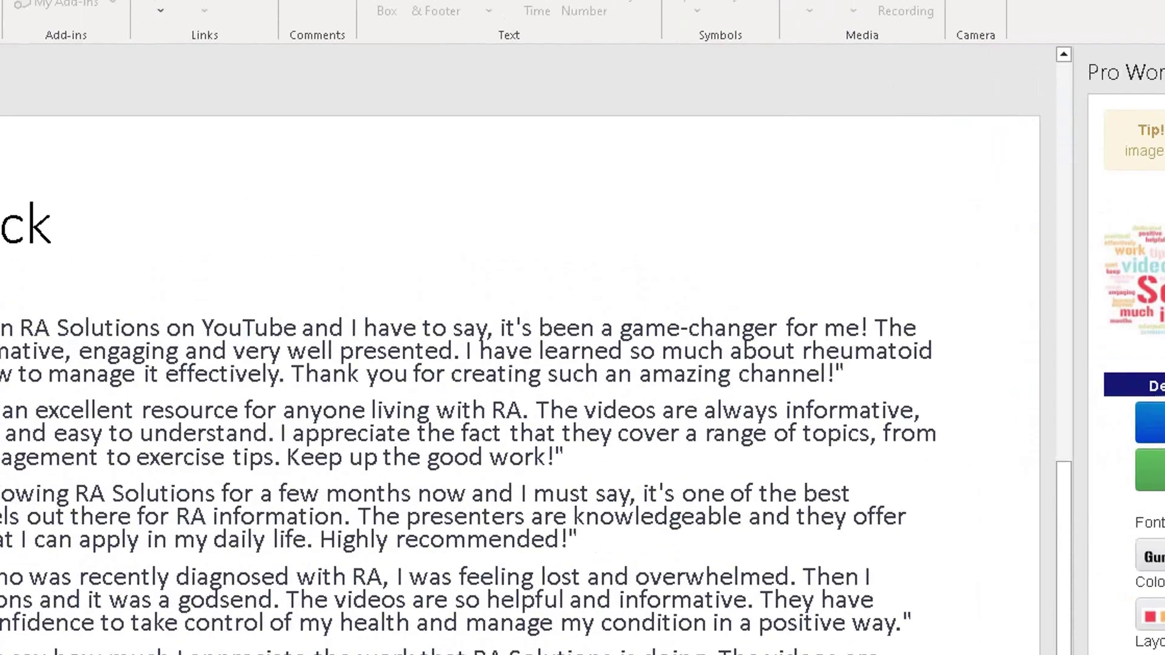
left_click(145, 536)
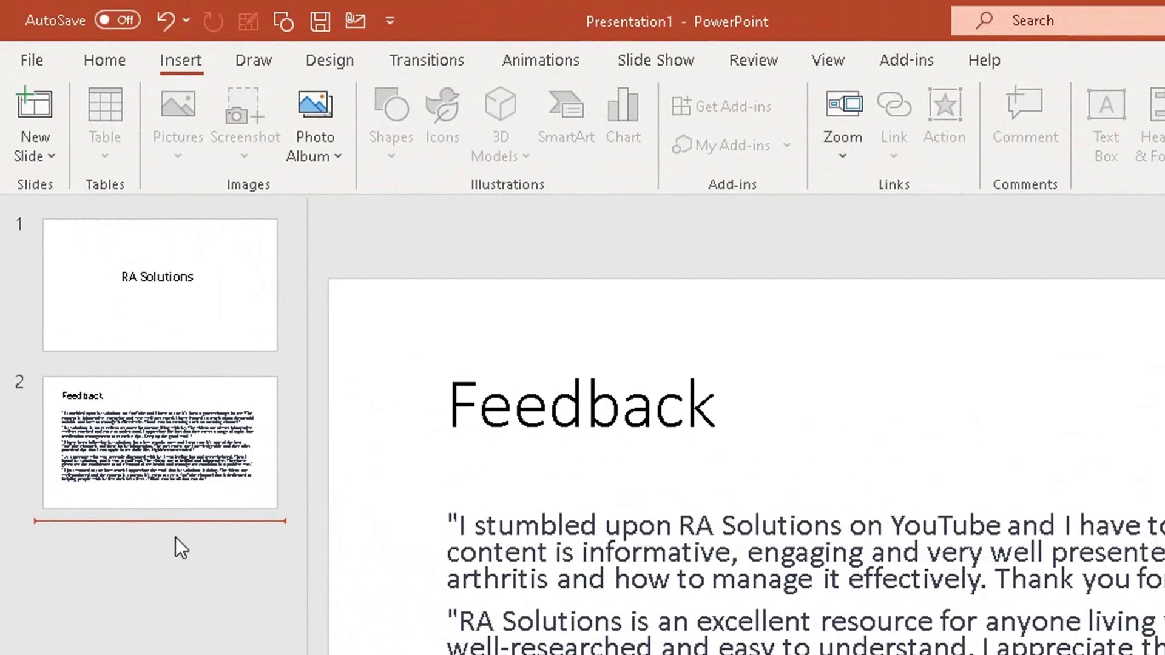
key("Return")
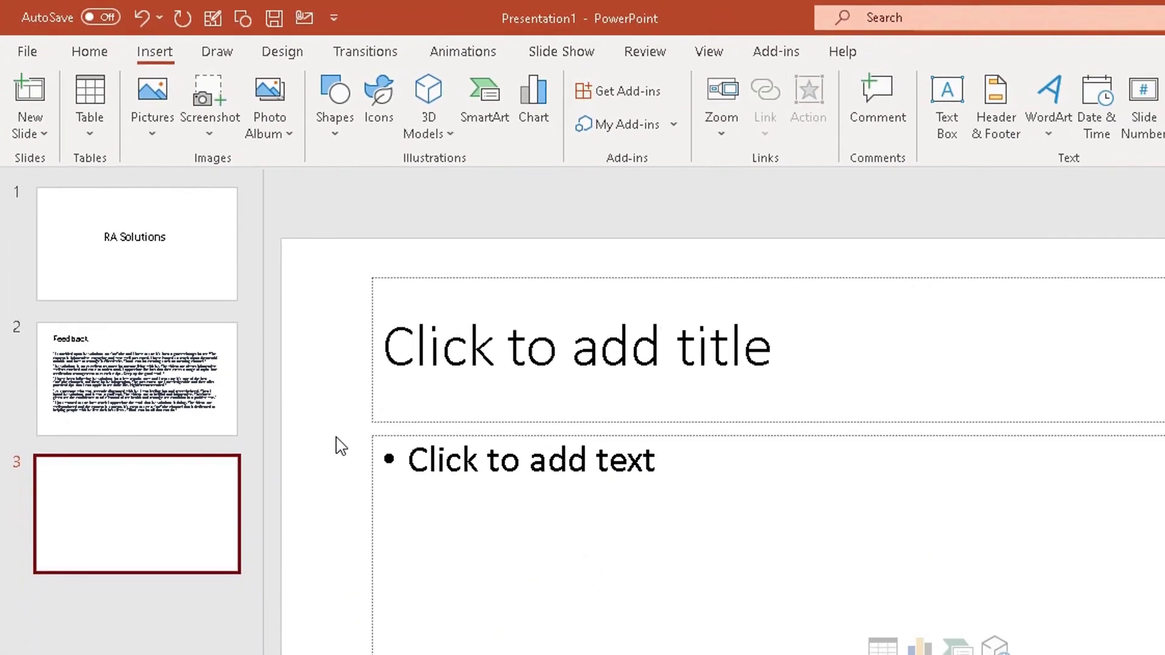
right_click(397, 511)
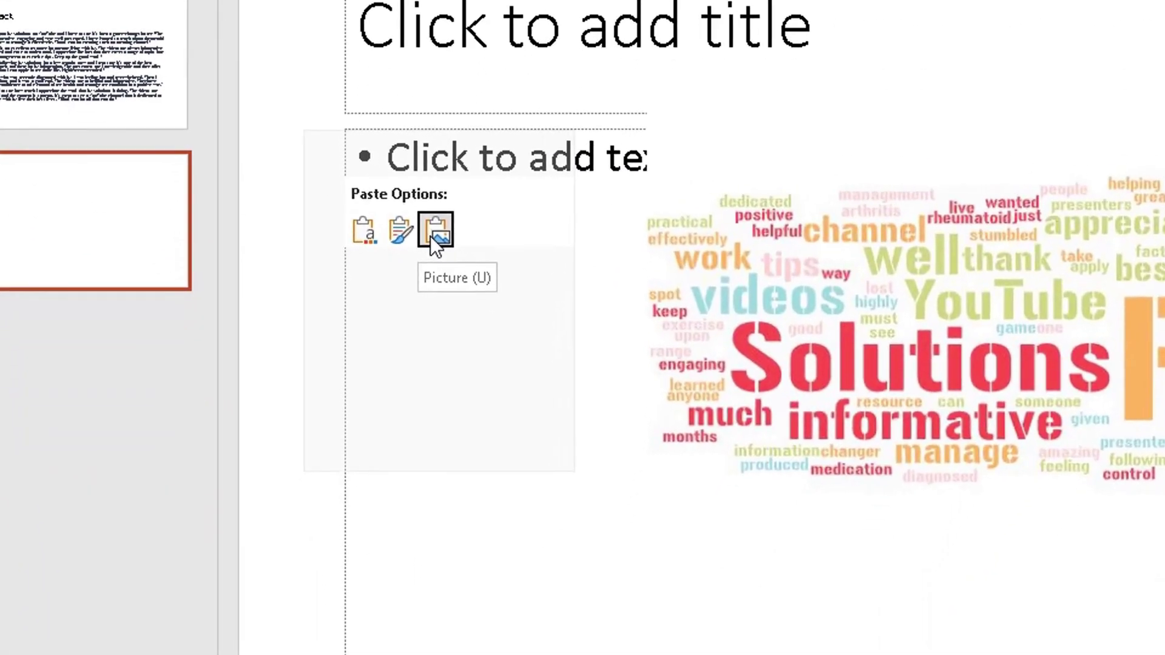
Paste the word cloud onto slide 3 as a picture, enlarge it and nudge it higher.
left_click(429, 497)
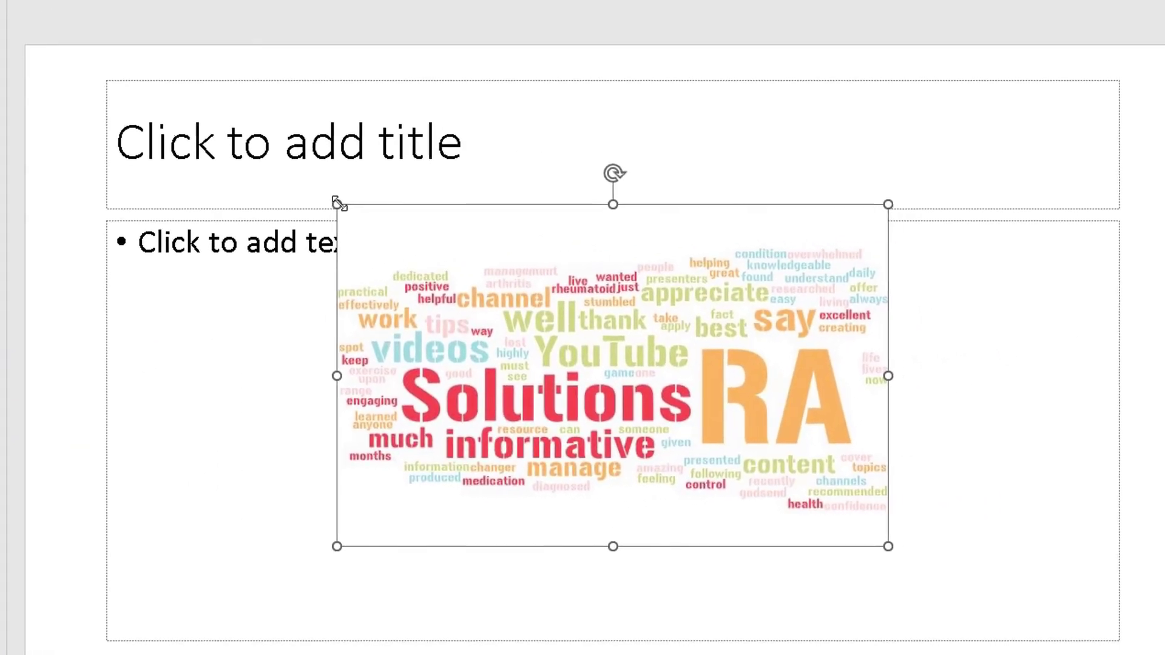
left_click_drag(645, 107, 464, 1)
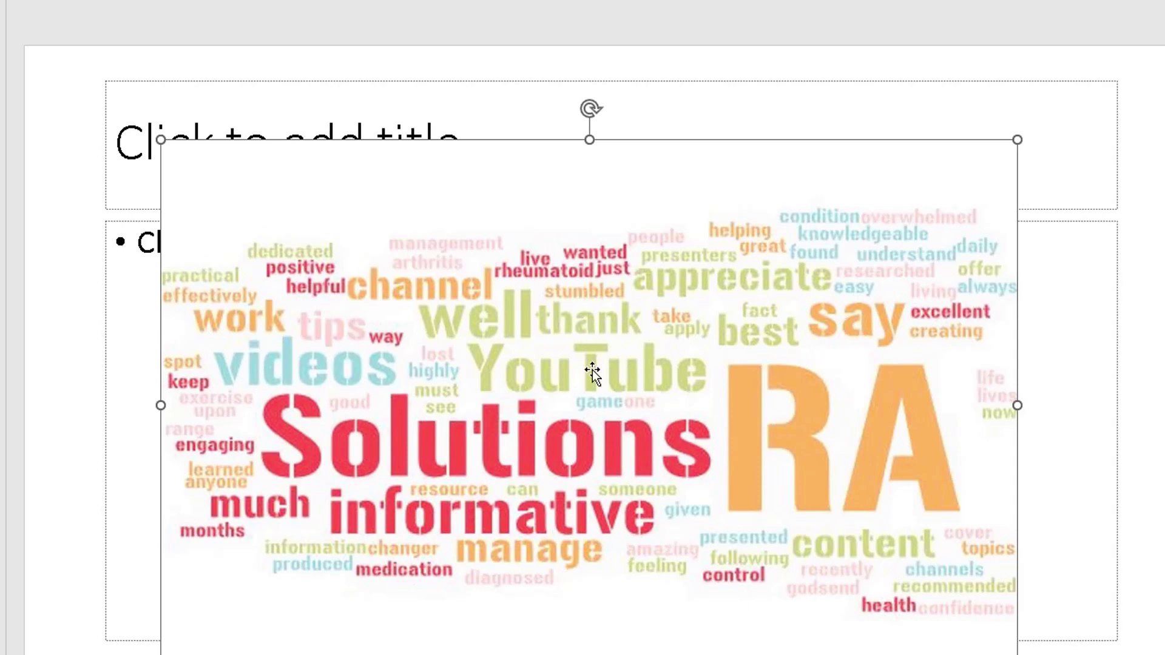
mouse_move(592, 373)
left_mouse_down()
mouse_move(592, 340)
mouse_move(593, 354)
left_mouse_up()
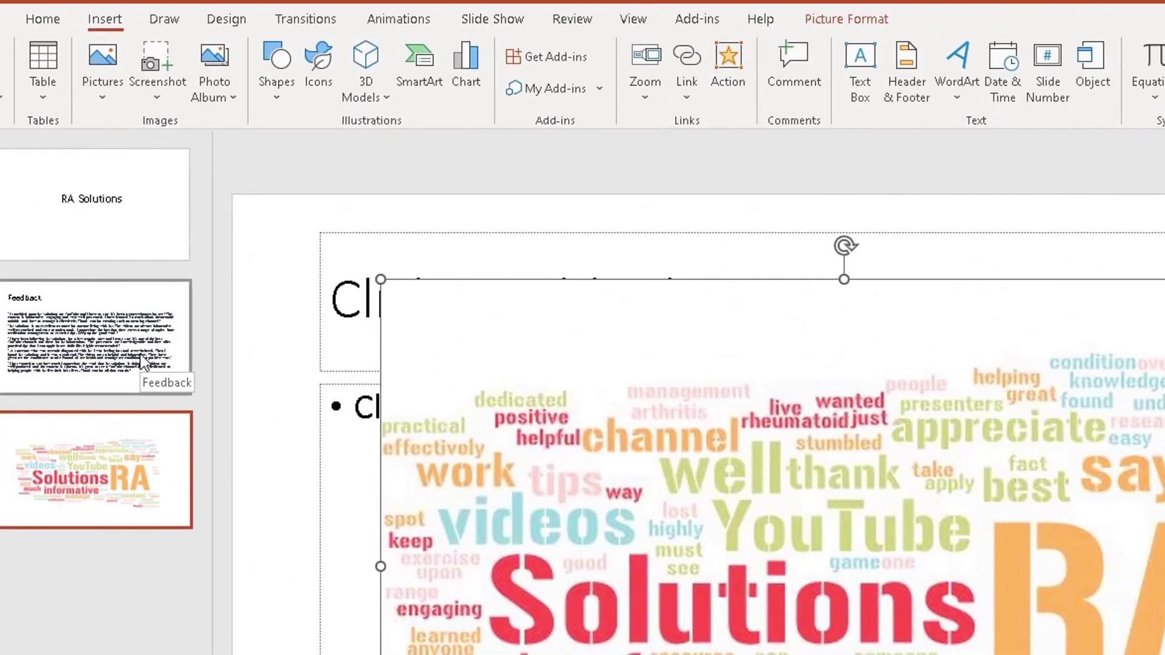
Return to the Feedback slide, select all five paragraphs, and reopen Pro Word Cloud from My Add-ins.
left_click(190, 398)
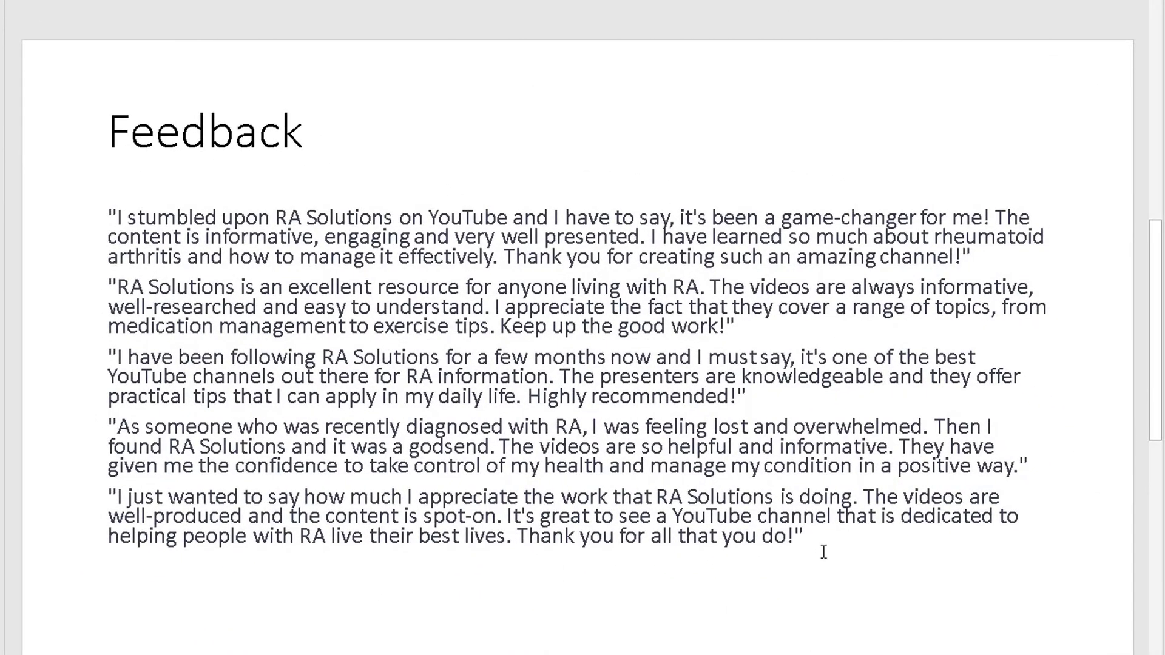
left_click_drag(823, 551, 96, 179)
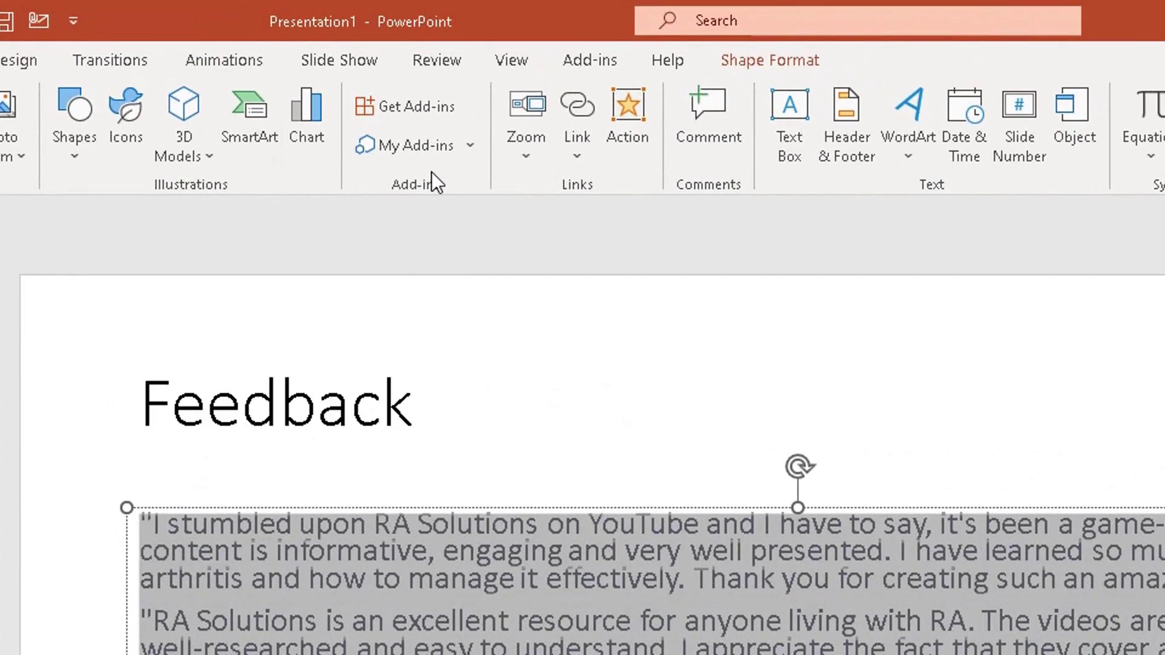
left_click(446, 156)
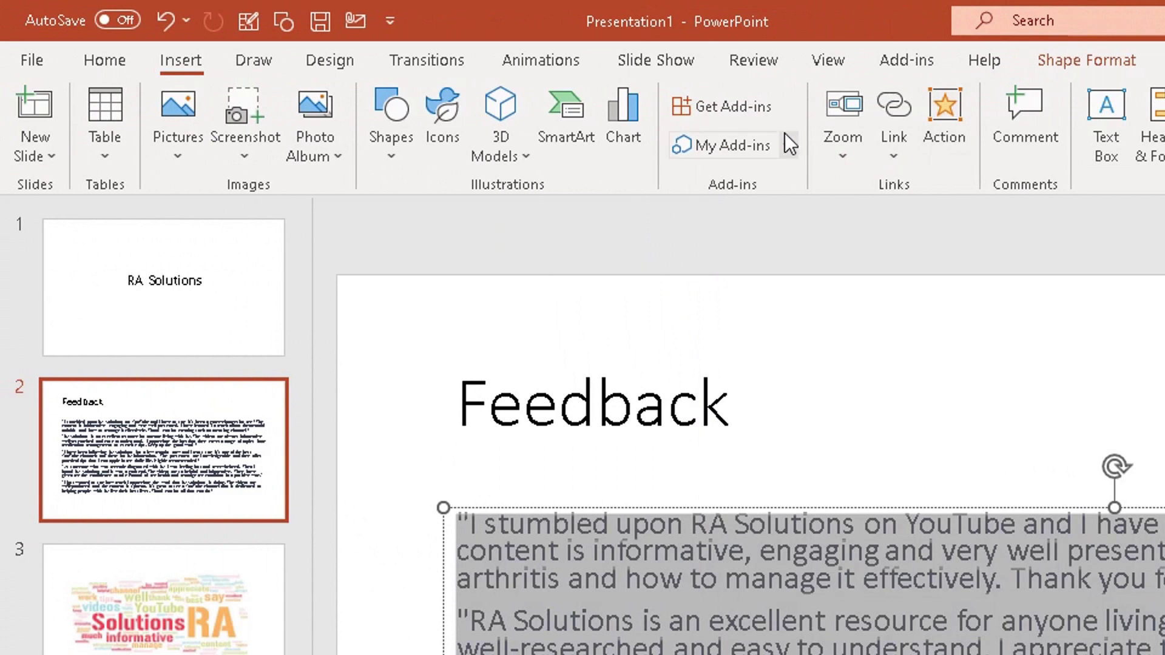
left_click(789, 144)
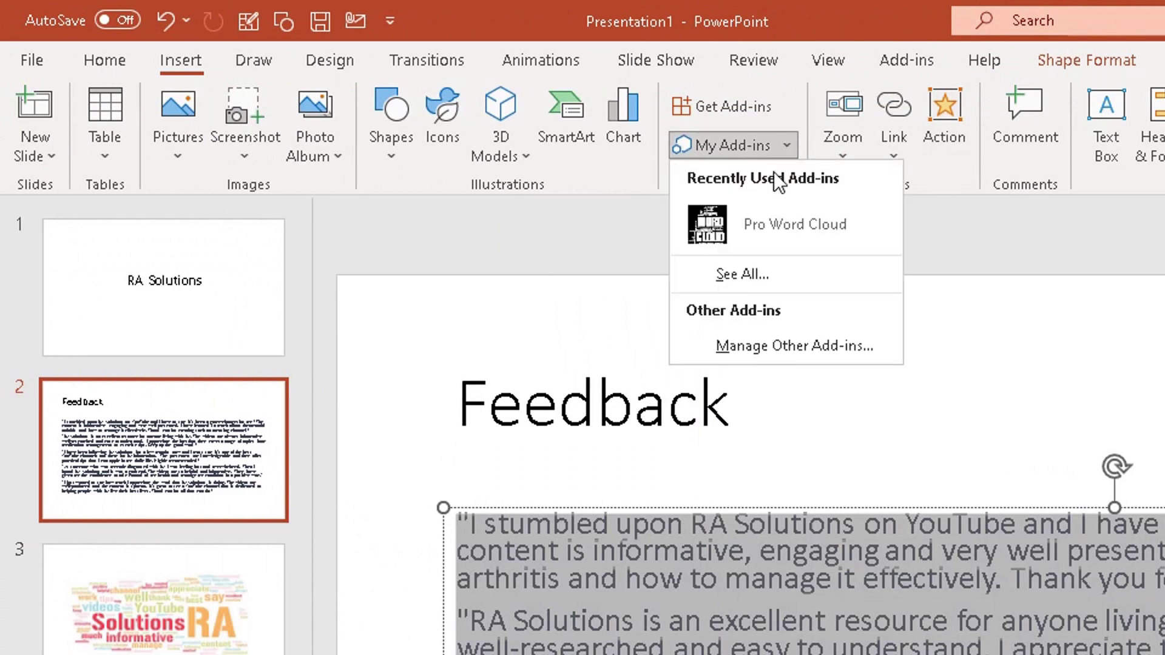
left_click(766, 223)
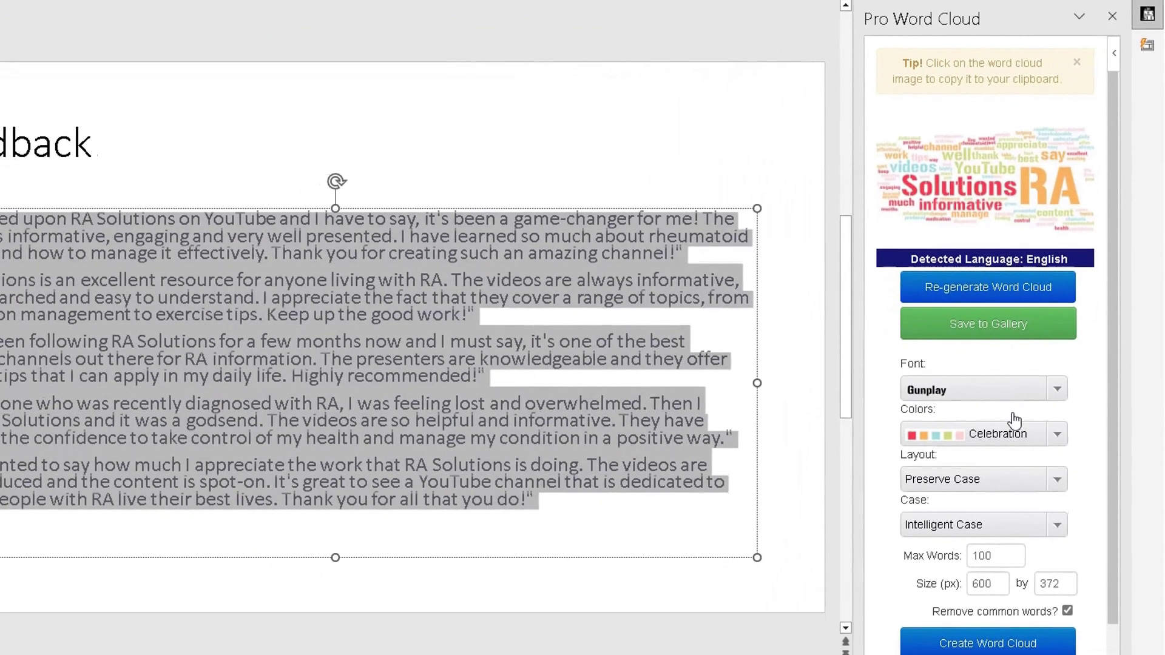
Change the colours to Bright and the font to Silentina Movie, then re-generate the word cloud.
left_click(1056, 433)
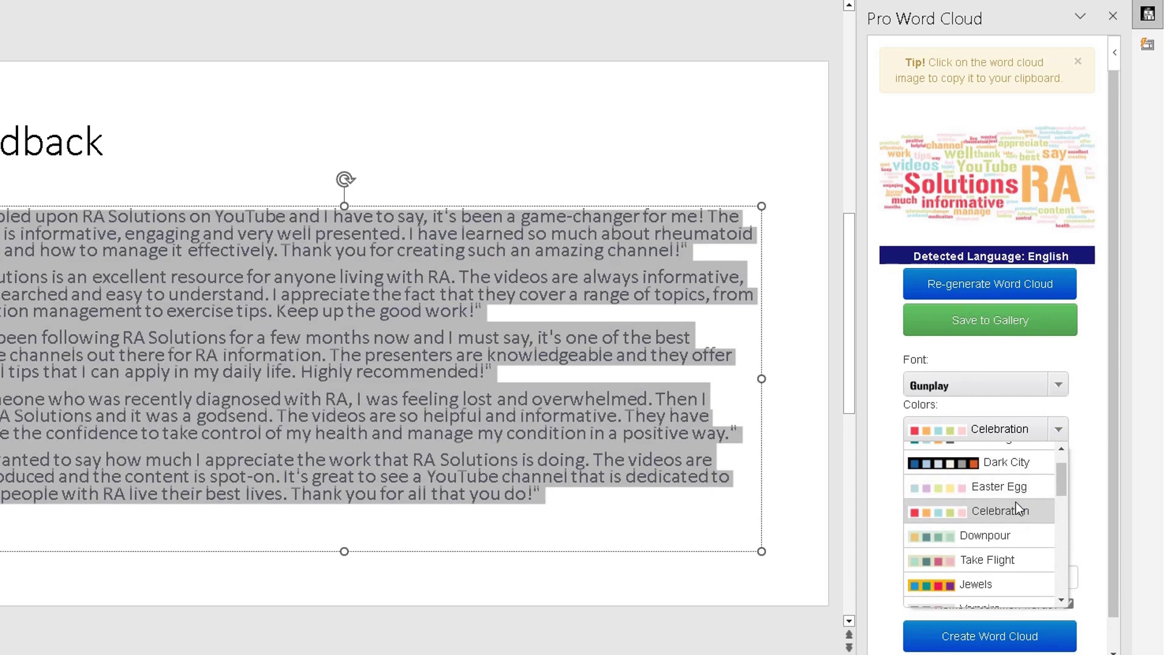
scroll(1016, 510, "down", 2)
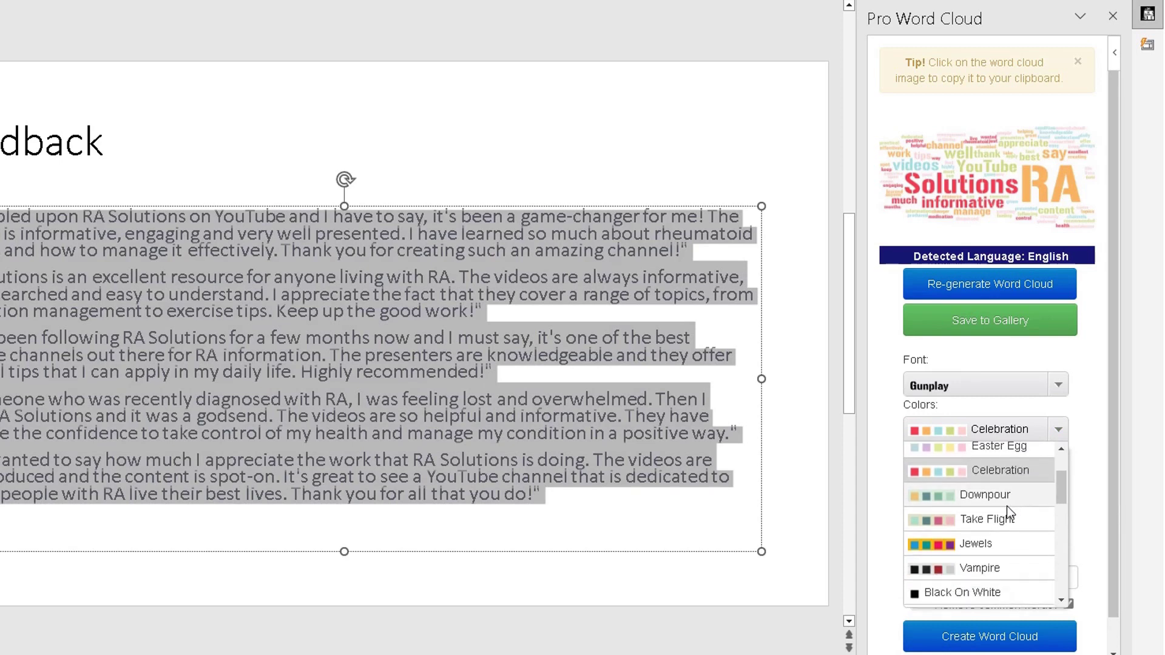
scroll(1007, 517, "down", 4)
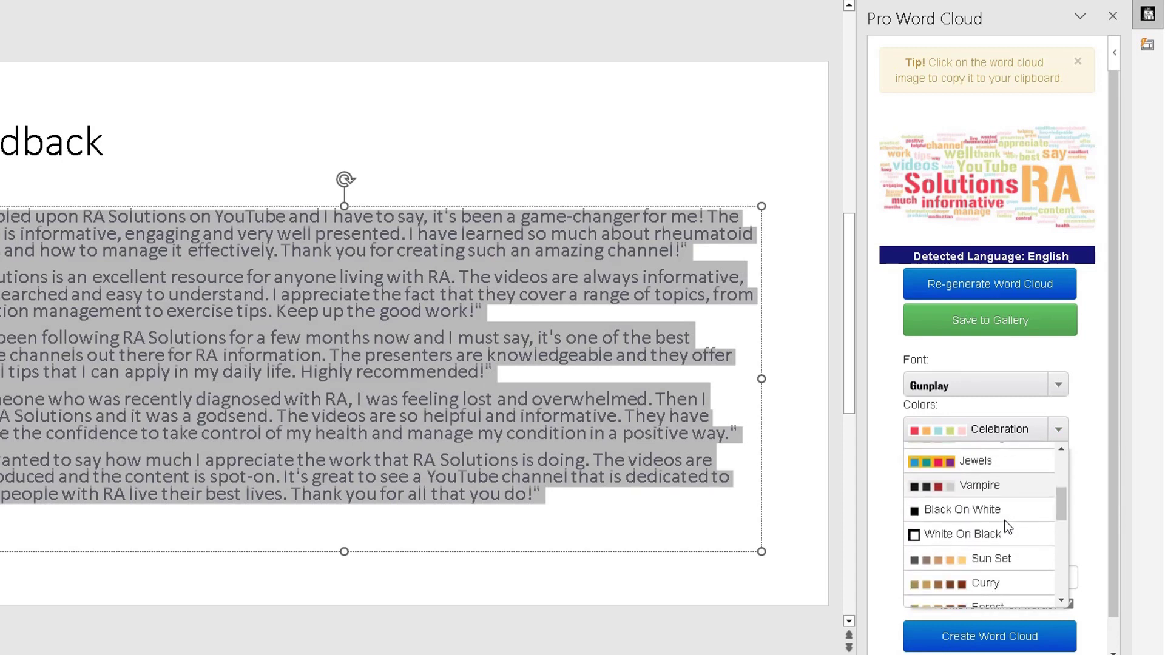
scroll(1024, 535, "down", 1)
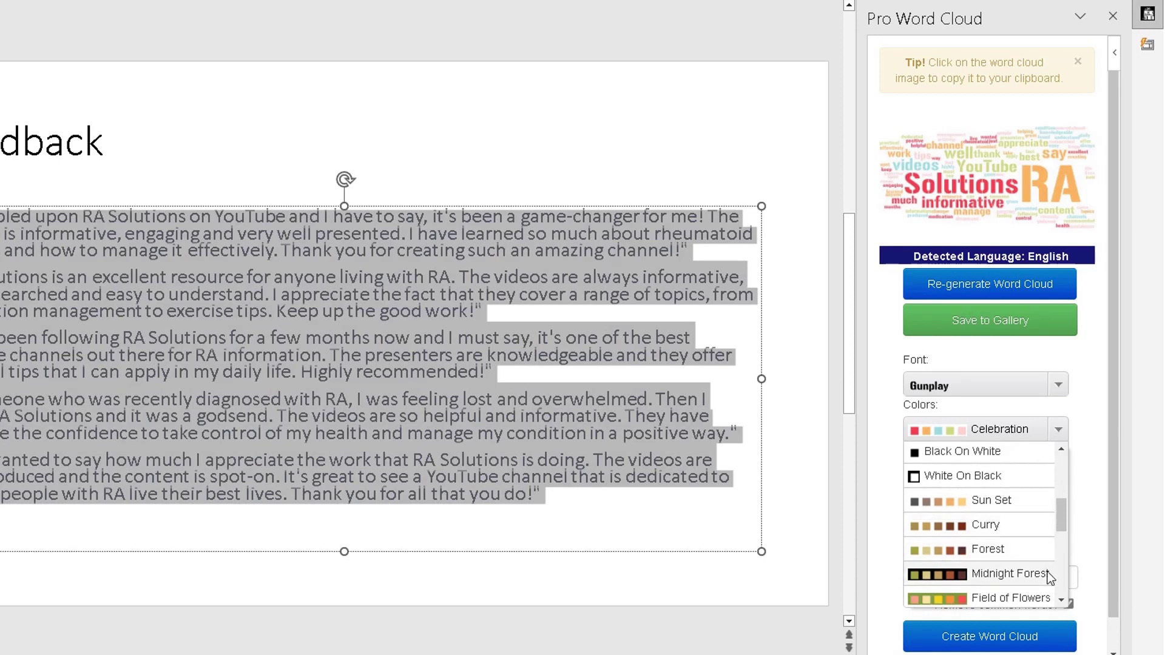
left_click_drag(1059, 512, 1057, 545)
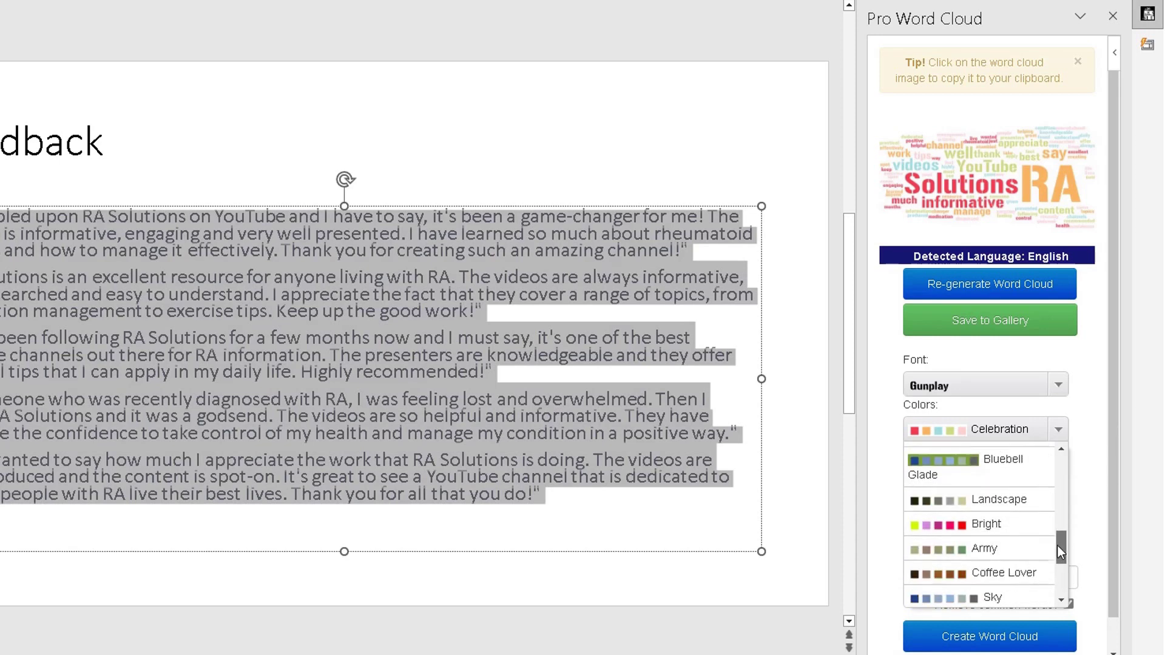
left_click(1021, 523)
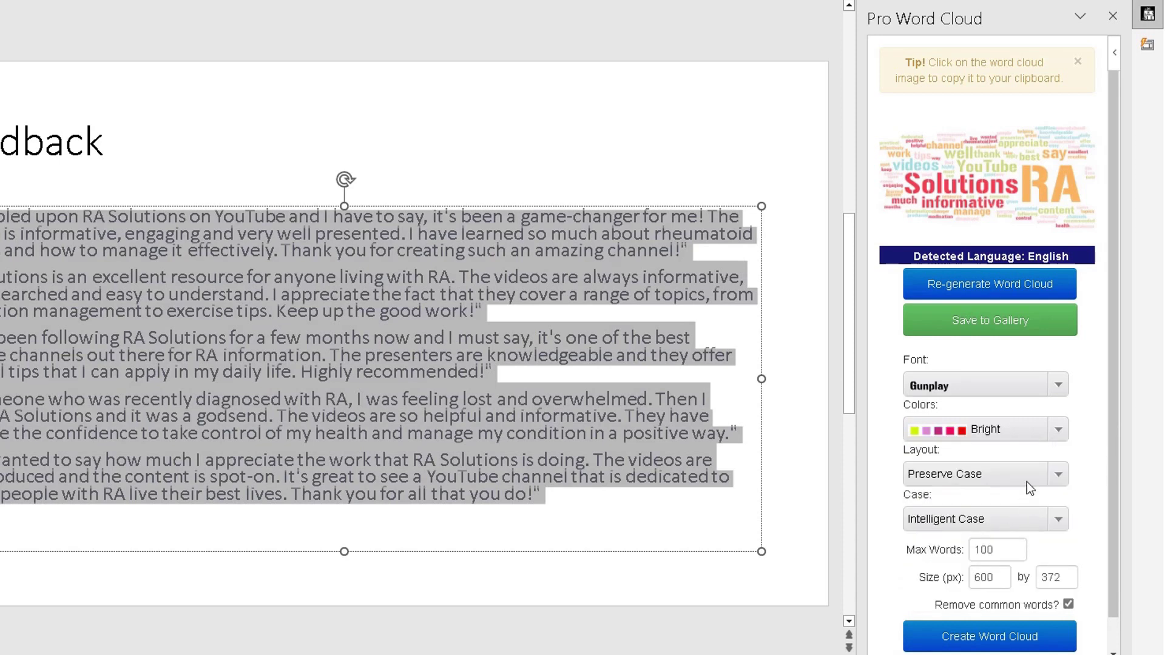
left_click(1059, 386)
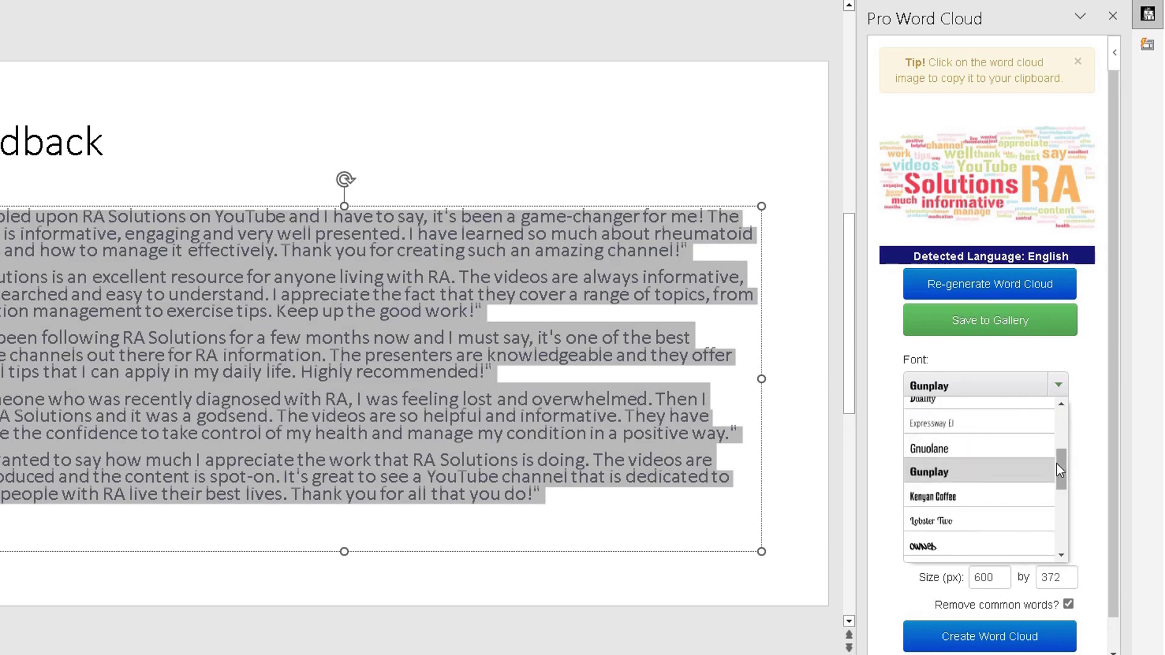
left_click_drag(1061, 469, 1066, 501)
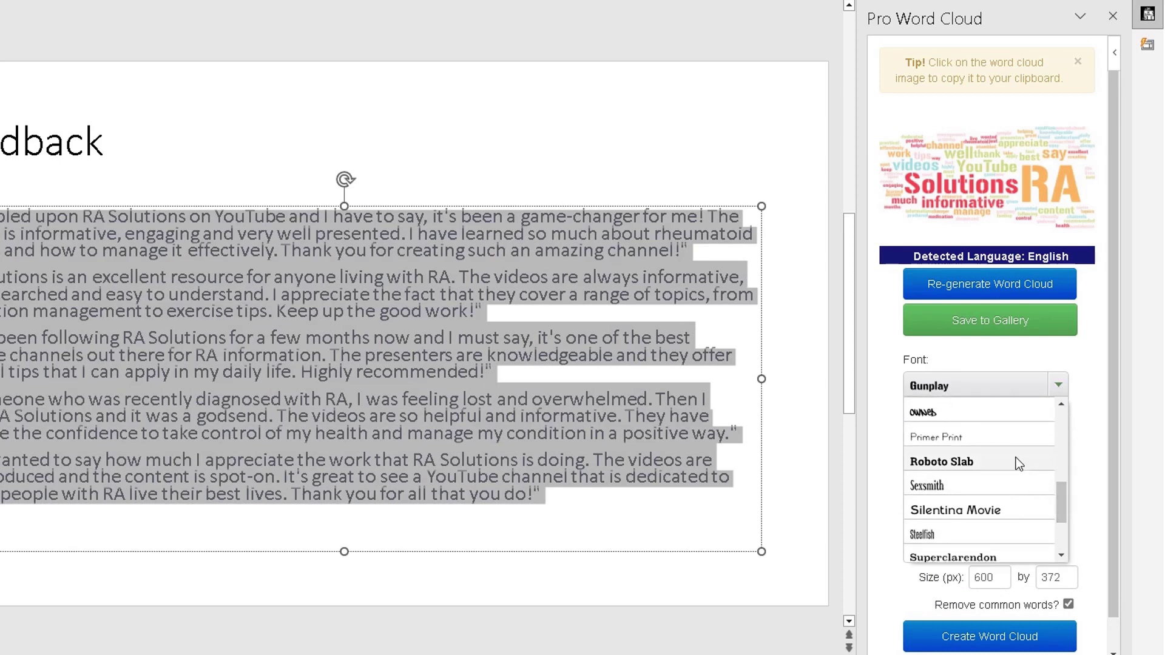
left_click(1014, 511)
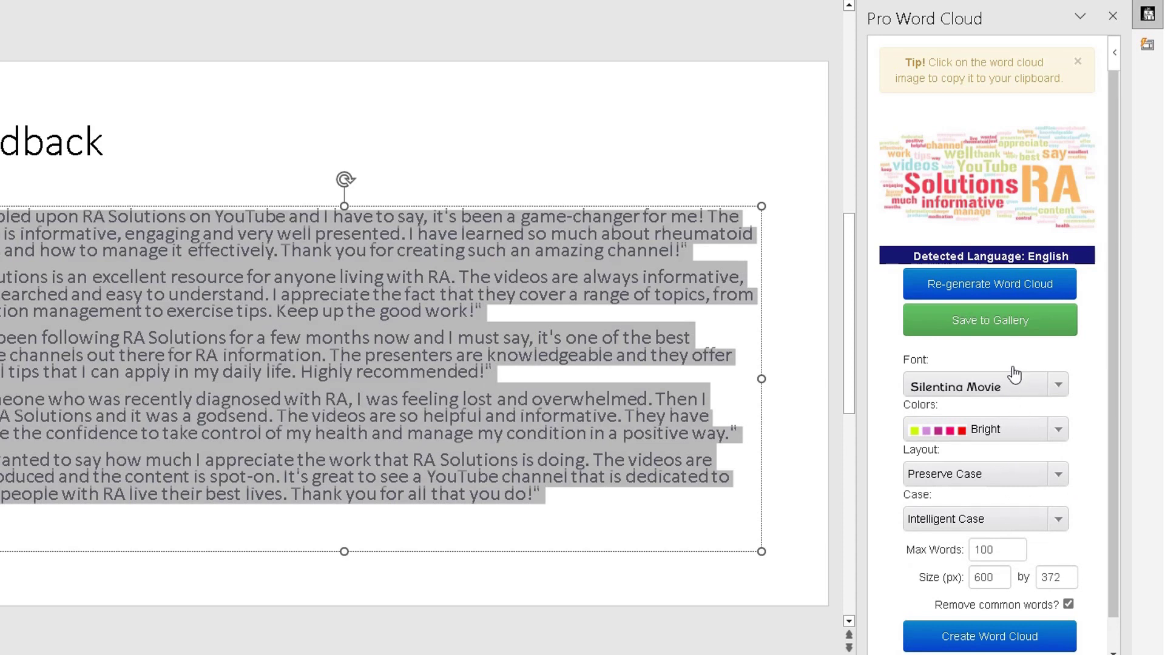
left_click(1005, 285)
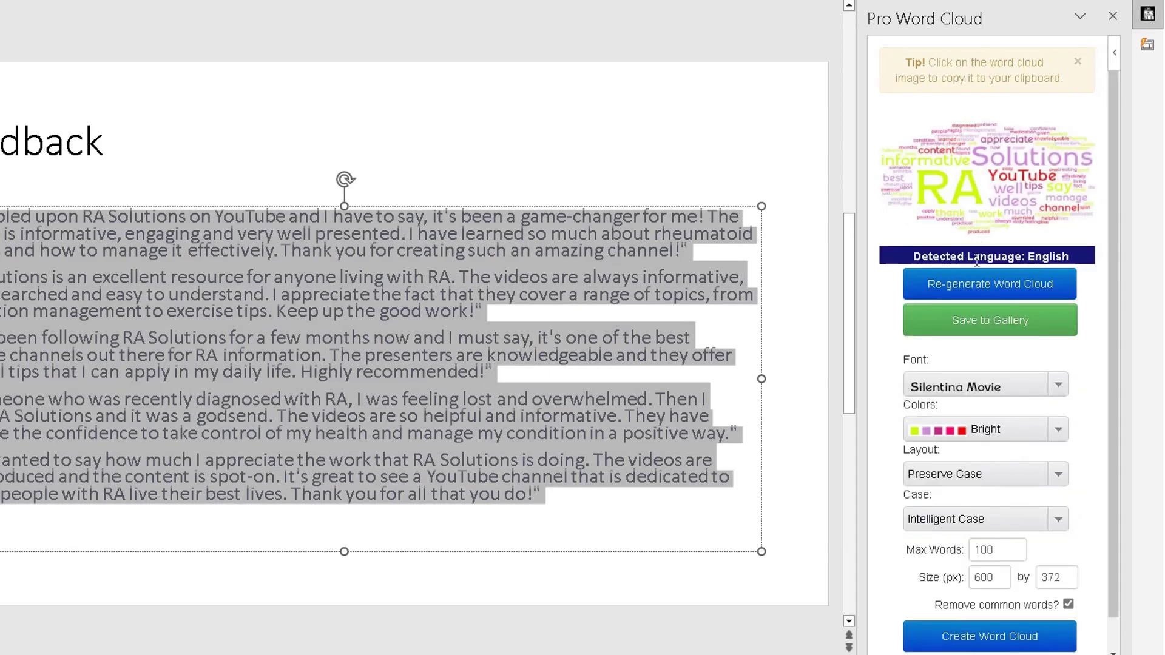
Copy the new Bright word cloud image and delete the old word cloud from slide 3.
right_click(980, 177)
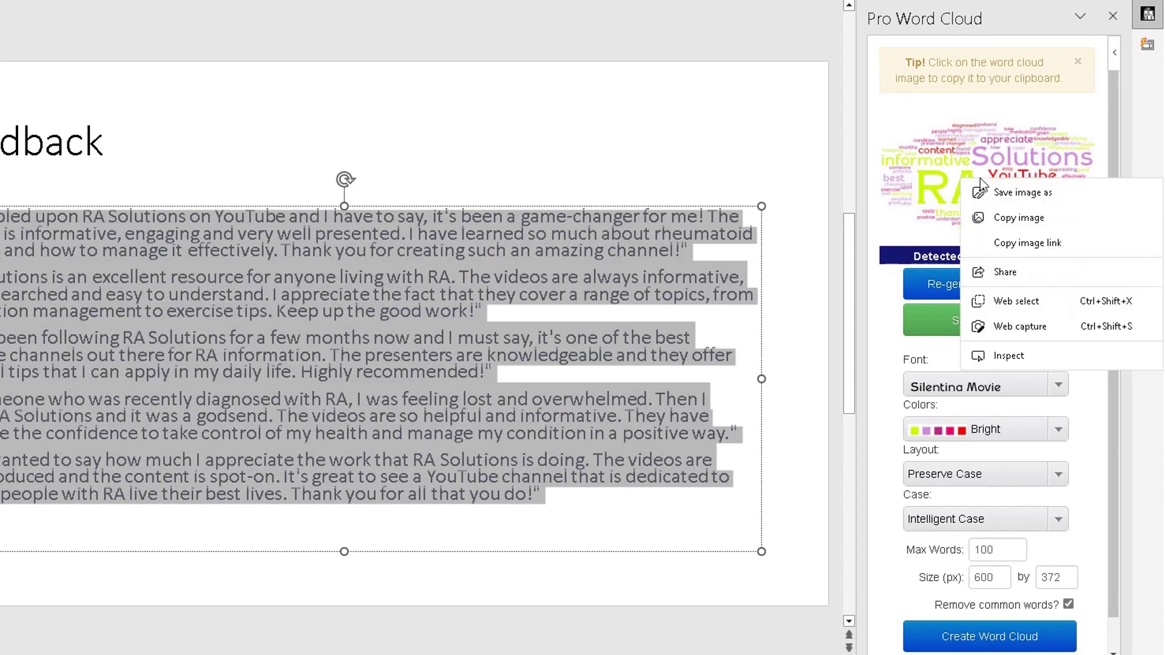
left_click(1011, 220)
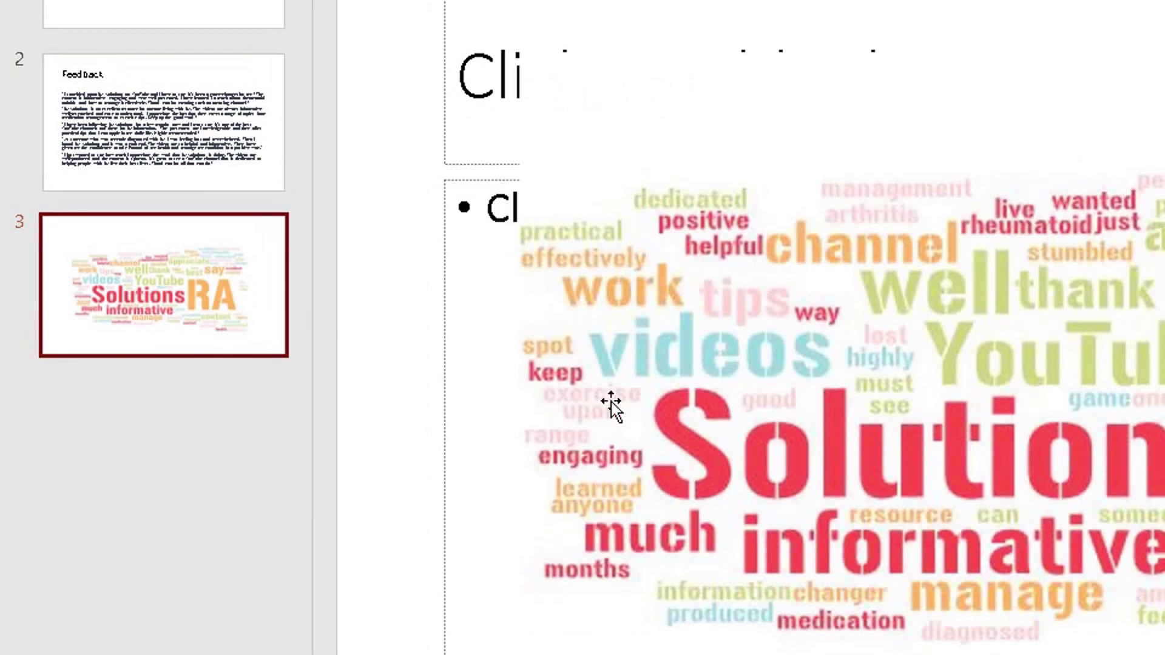
left_click(676, 393)
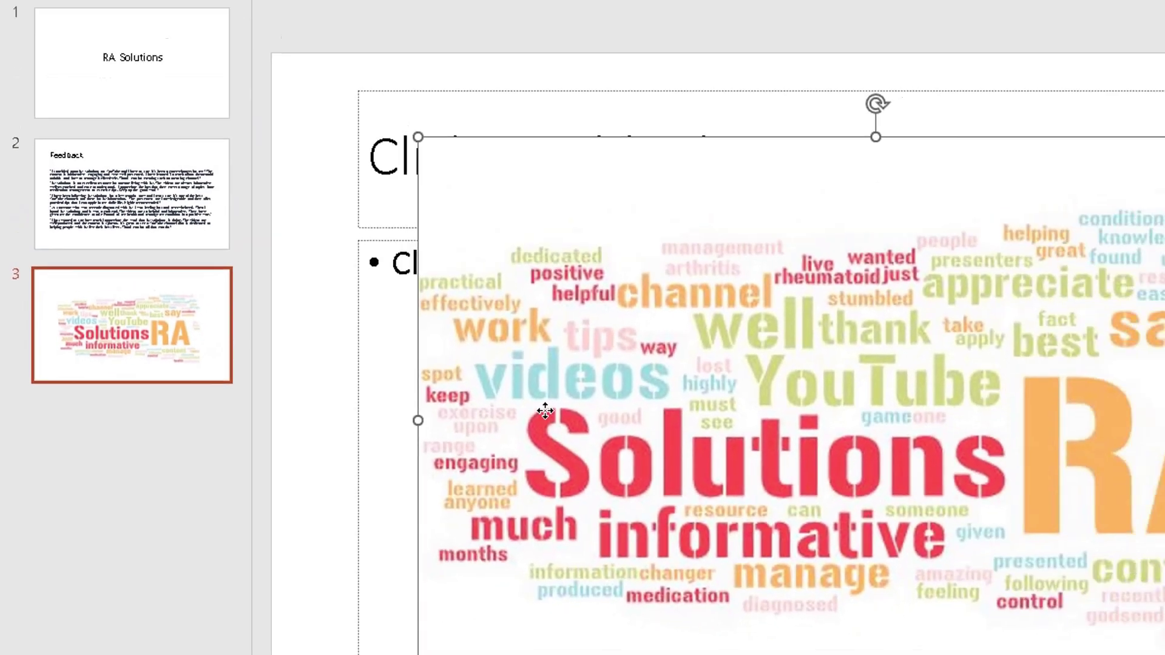
key("Delete")
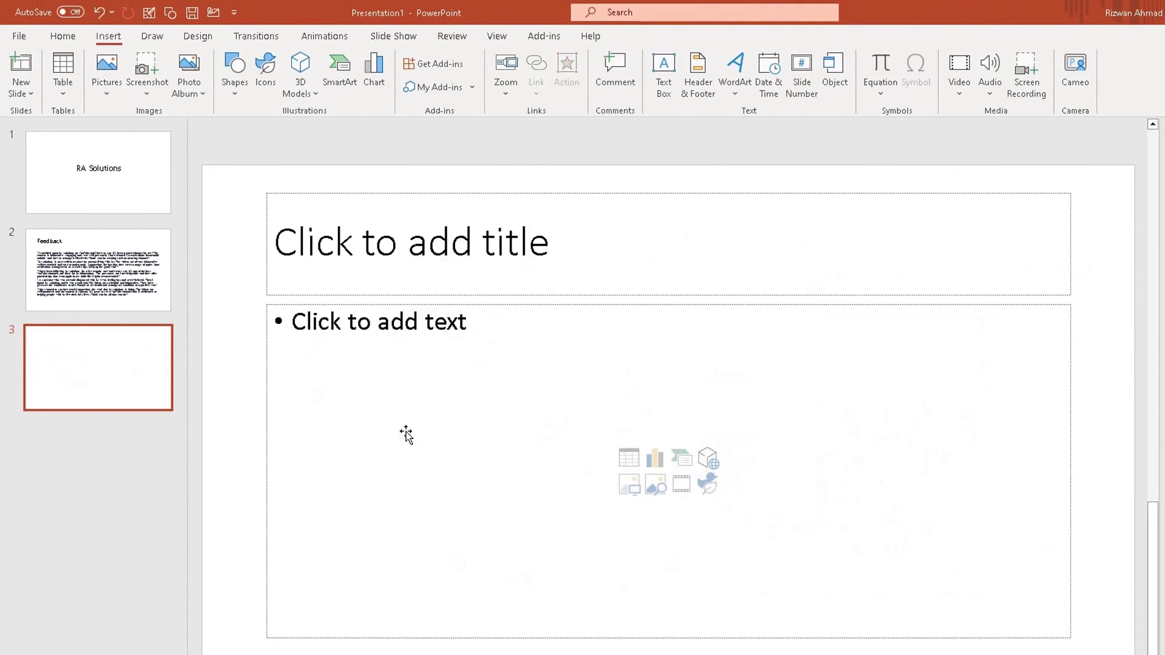
Paste the new word cloud on slide 3 as a picture and enlarge it across the slide.
right_click(256, 332)
left_click(336, 388)
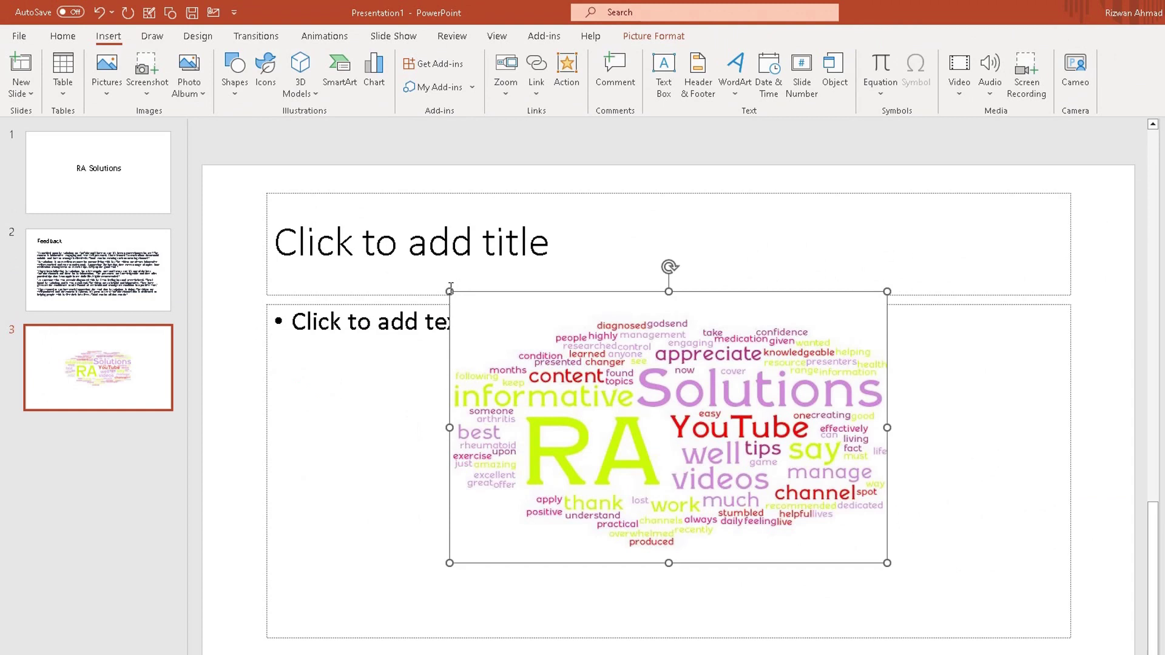
left_click_drag(449, 291, 329, 217)
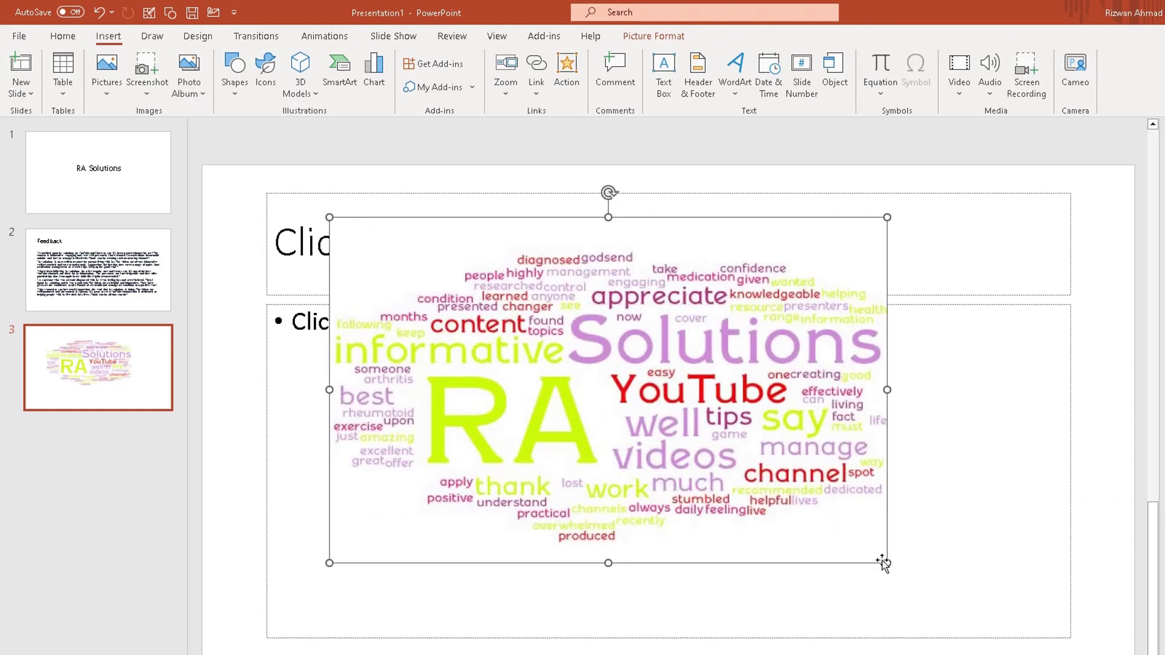
left_click_drag(886, 562, 1008, 637)
left_click_drag(768, 493, 749, 505)
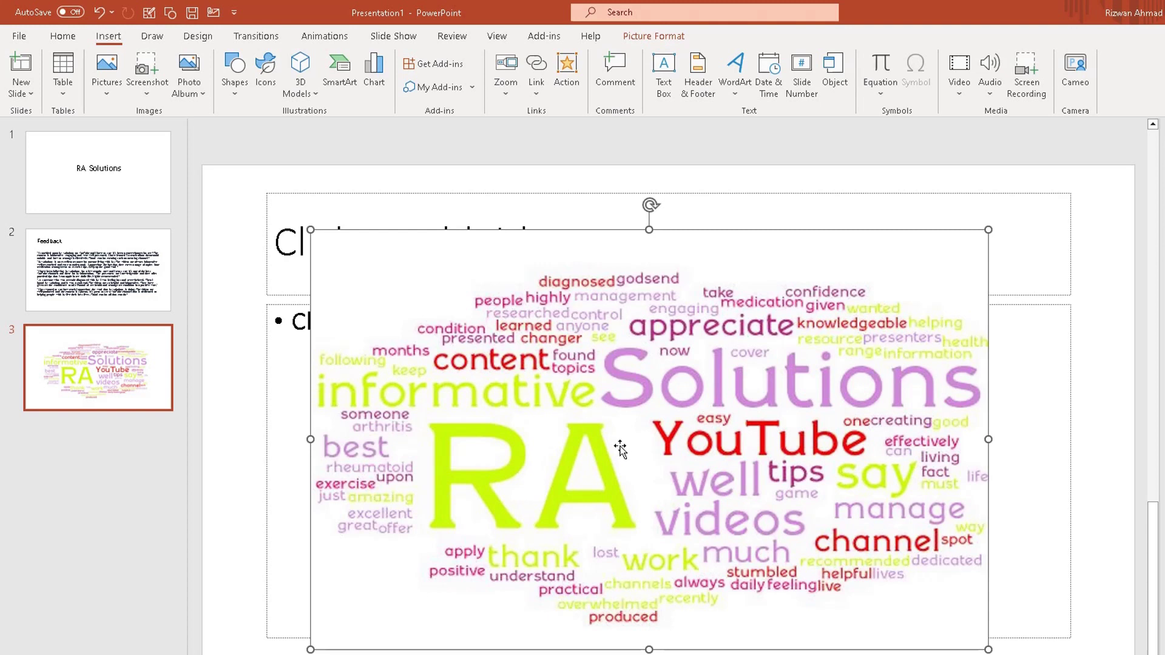
left_click(472, 87)
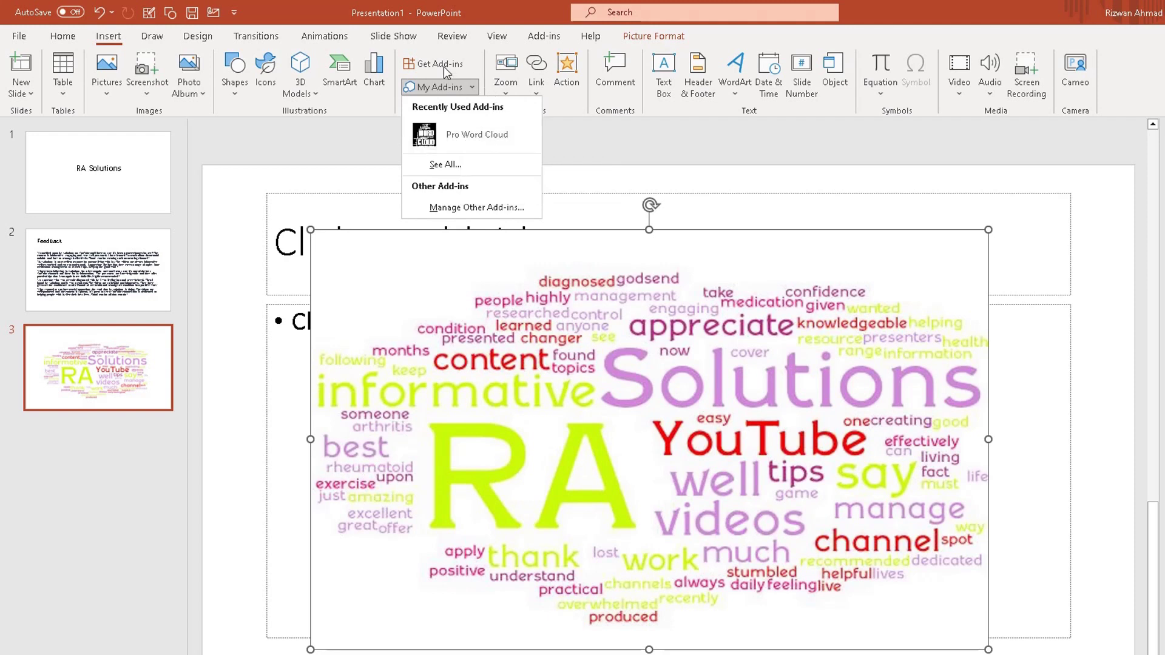
left_click(924, 338)
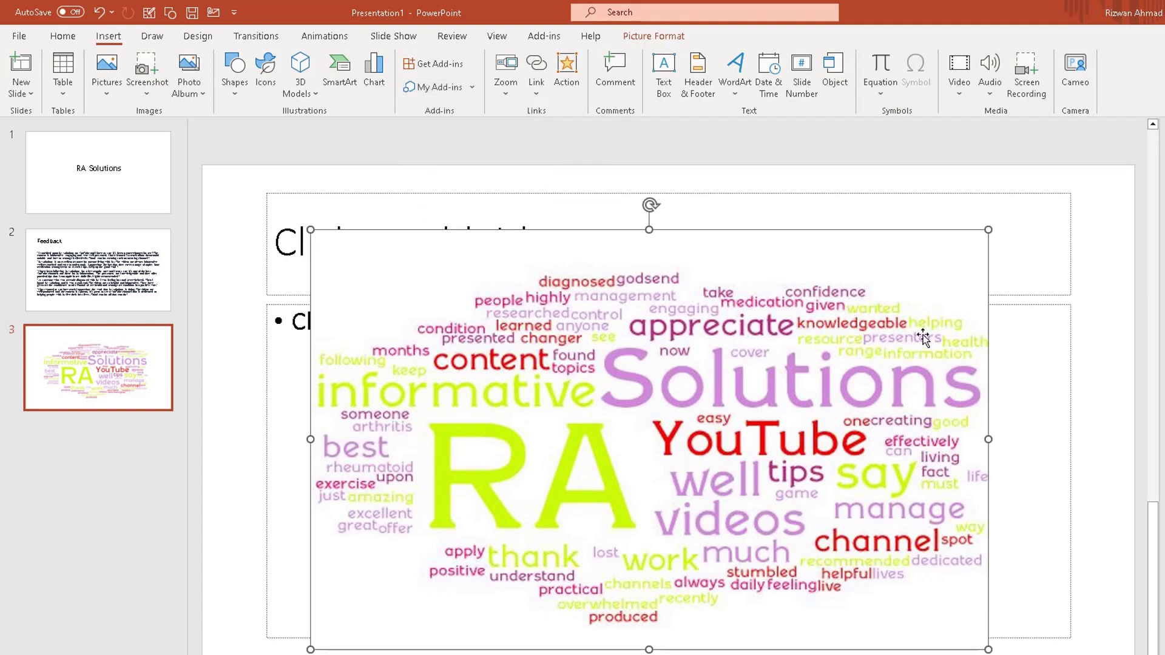